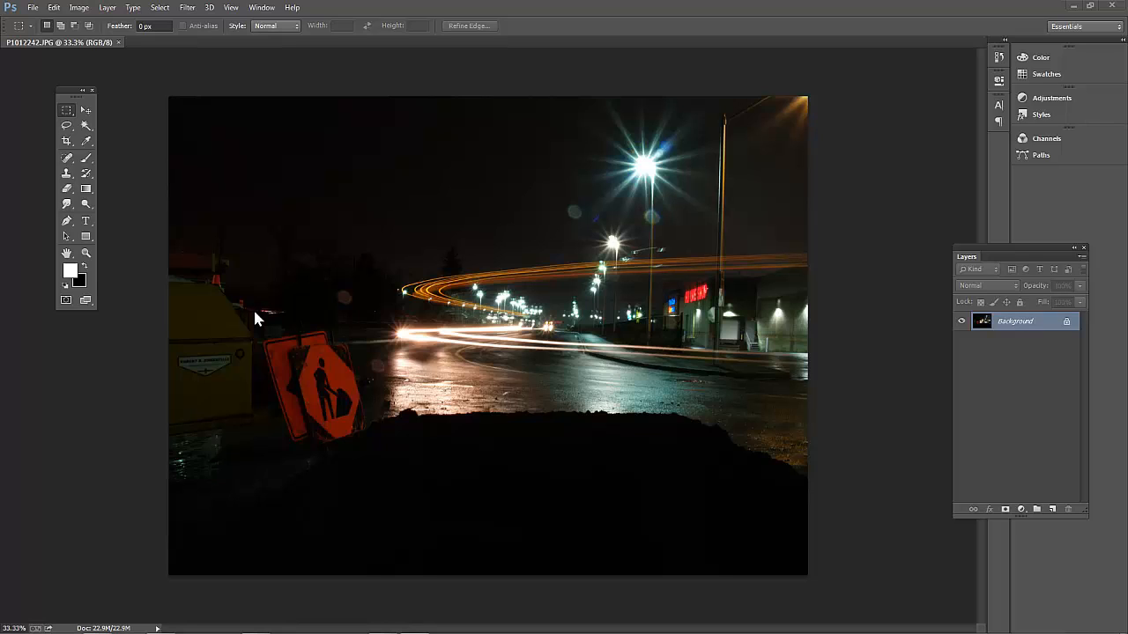
Convert the locked Background into a regular layer named Layer 0
double_click(1054, 323)
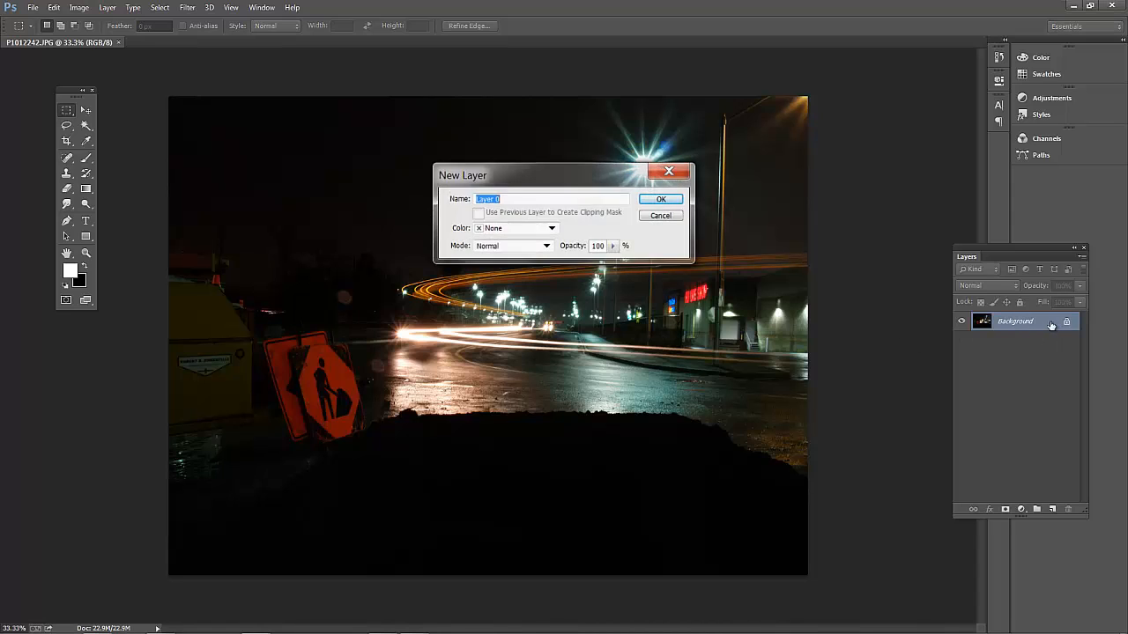
left_click(660, 200)
left_click(409, 623)
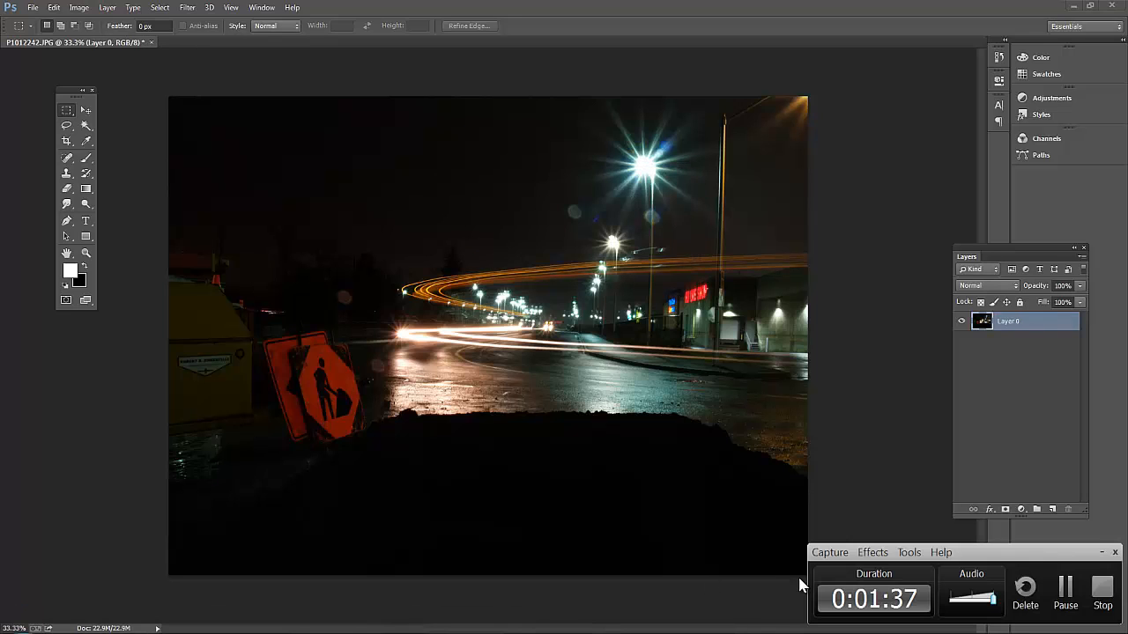
left_click(1102, 603)
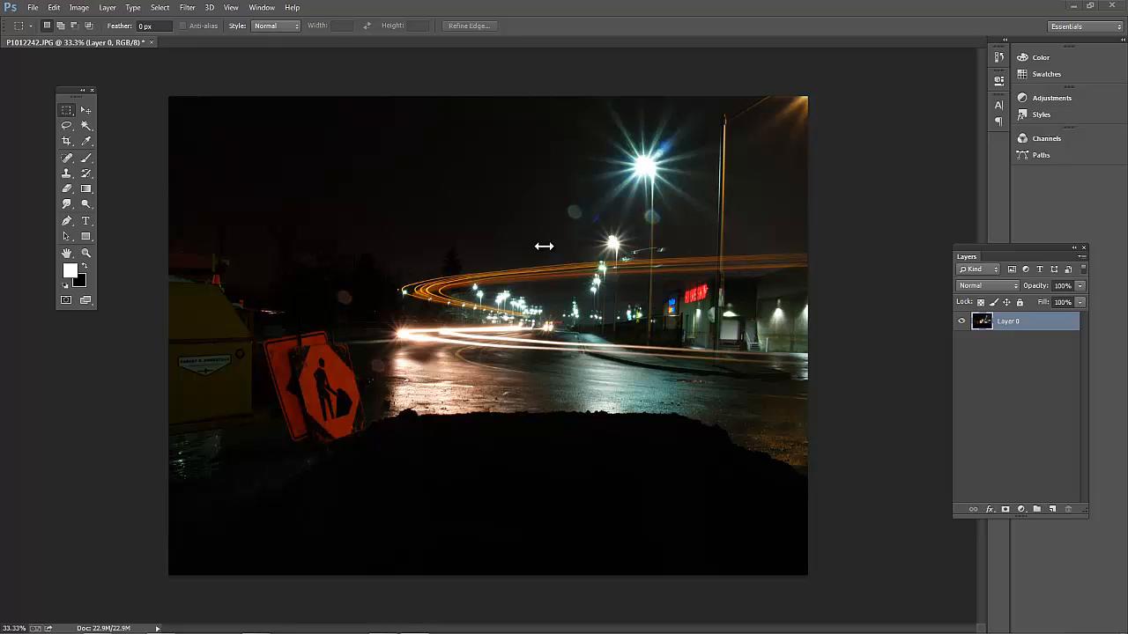
Sample the dark wall just below and beside the red store sign as the Clone Stamp source
left_click(86, 110)
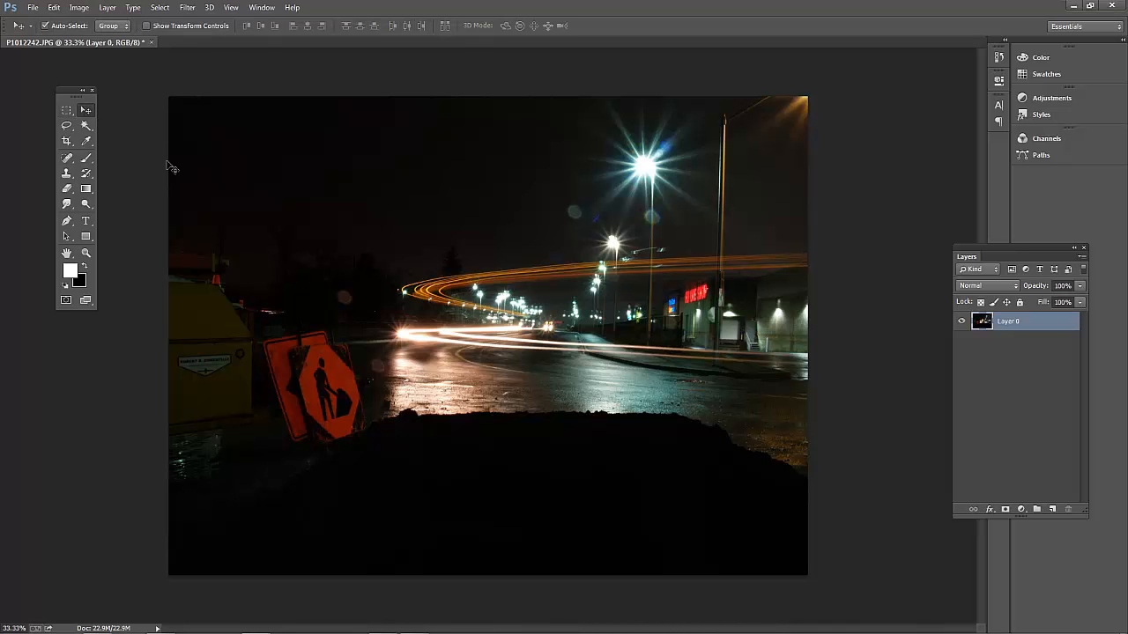
key("ctrl+plus")
key("ctrl+plus")
key("ctrl+plus")
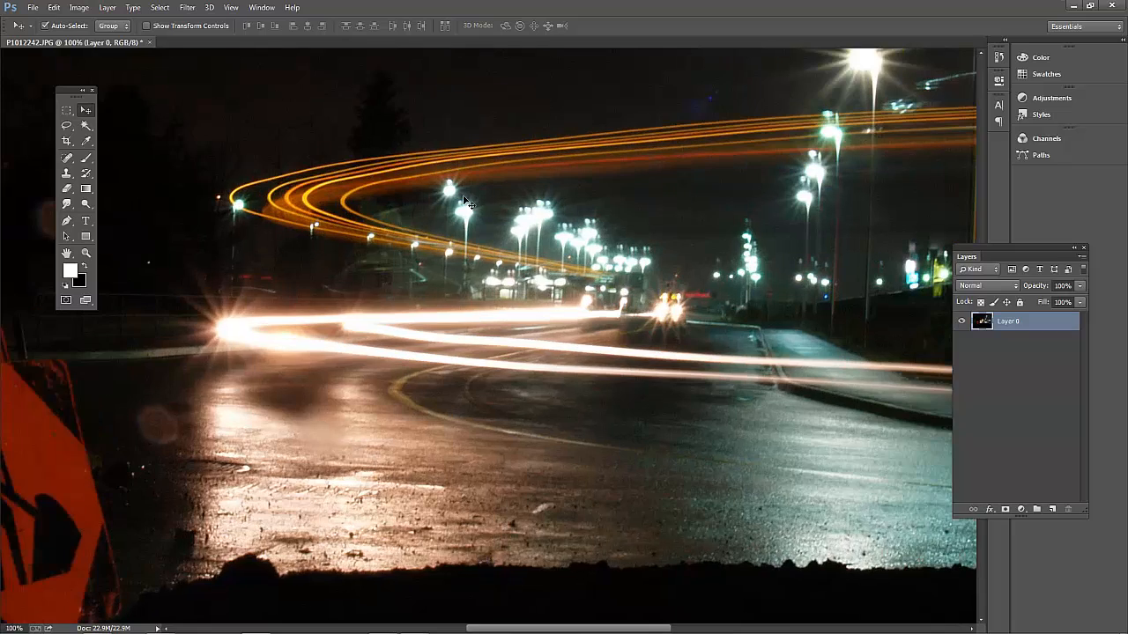
left_click_drag(451, 206, 207, 355)
left_click_drag(644, 356, 389, 362)
left_click_drag(637, 395, 459, 351)
key("ctrl+plus")
key("ctrl+plus")
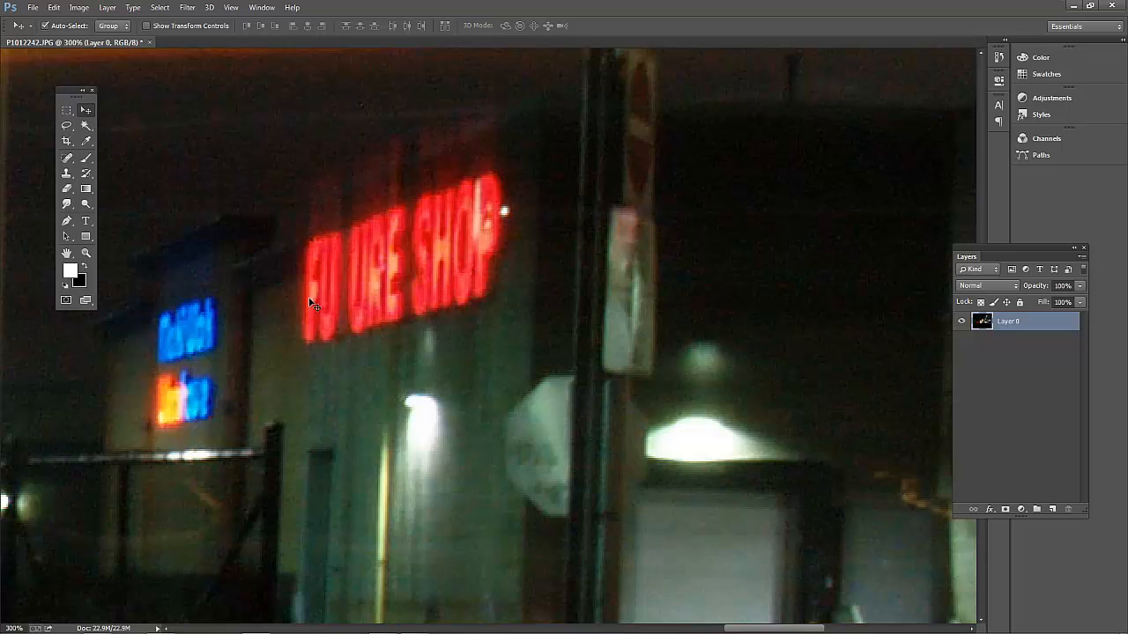
left_click(65, 174)
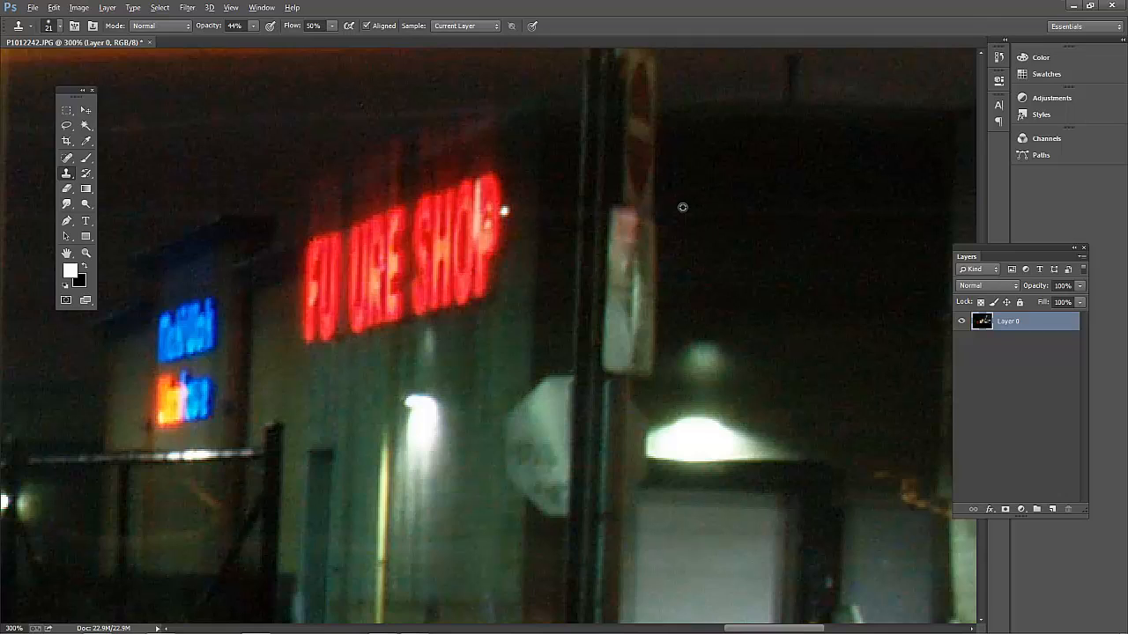
left_click(515, 333, "alt")
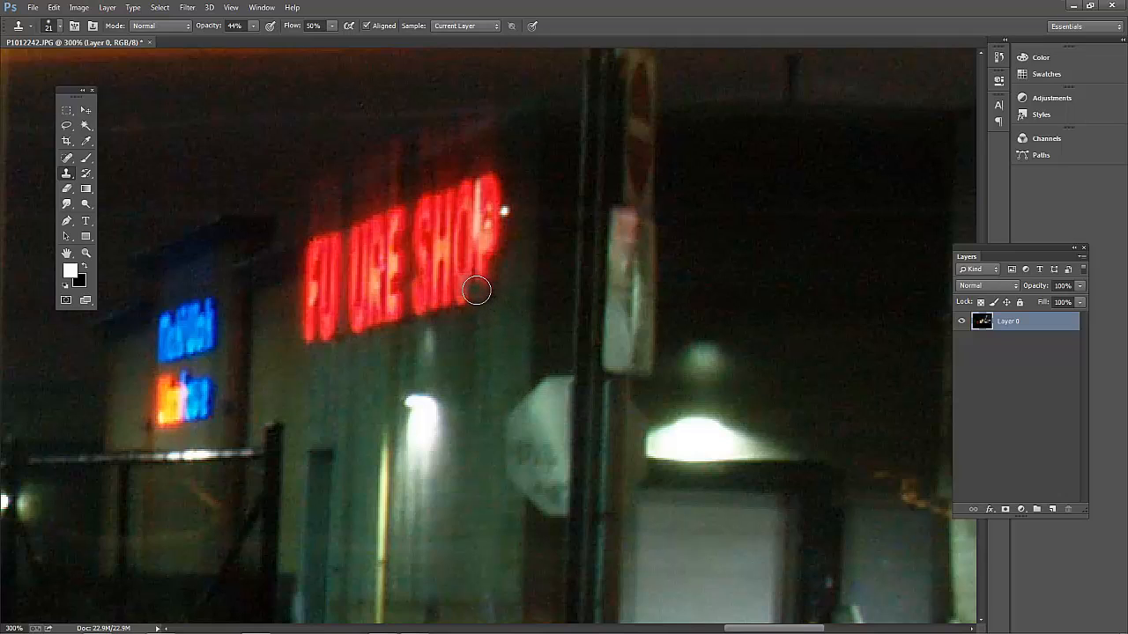
Enlarge the Clone Stamp brush to 90 and clone wall texture over the lower part of the word SHOP
key("]")
key("]")
key("]")
key("]")
key("]")
key("]")
key("]")
key("]")
key("]")
key("]")
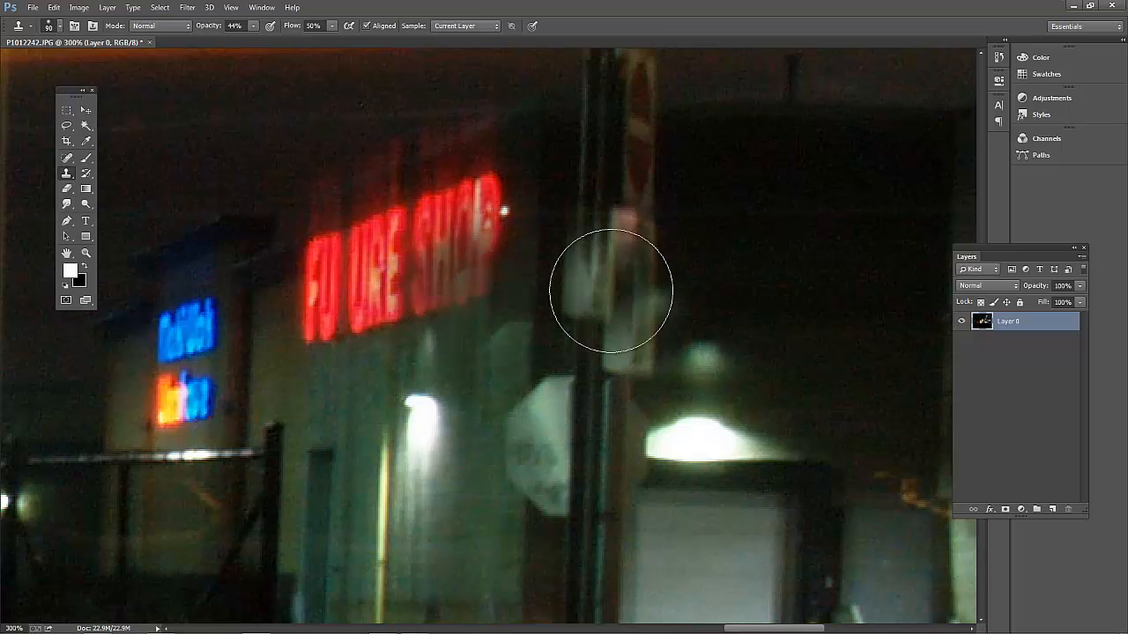
left_click(457, 274)
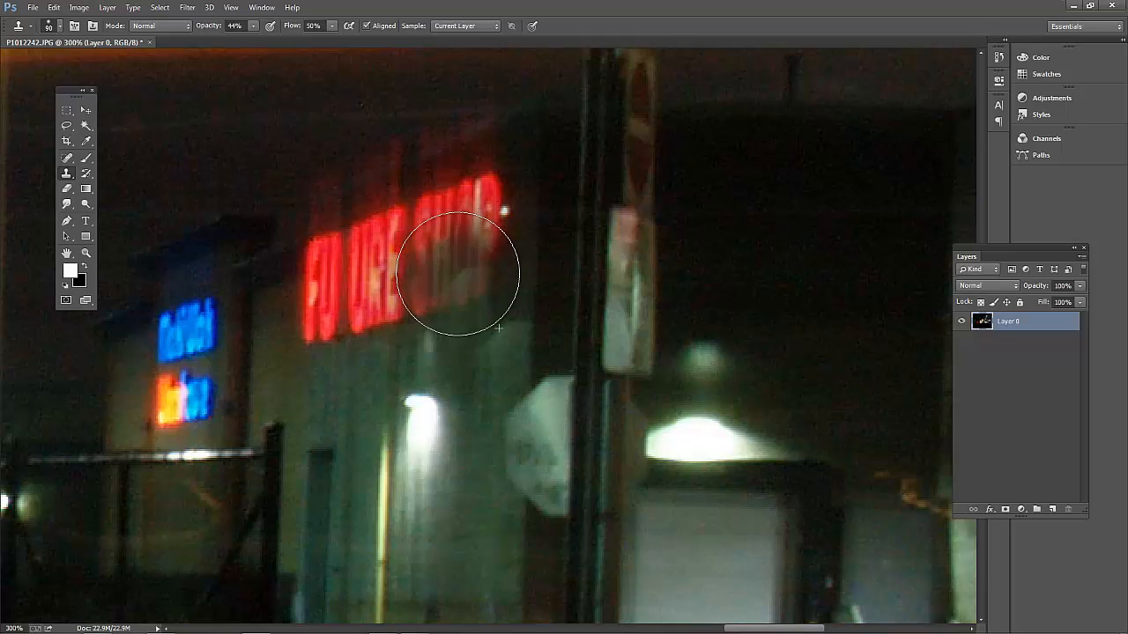
left_click(457, 274)
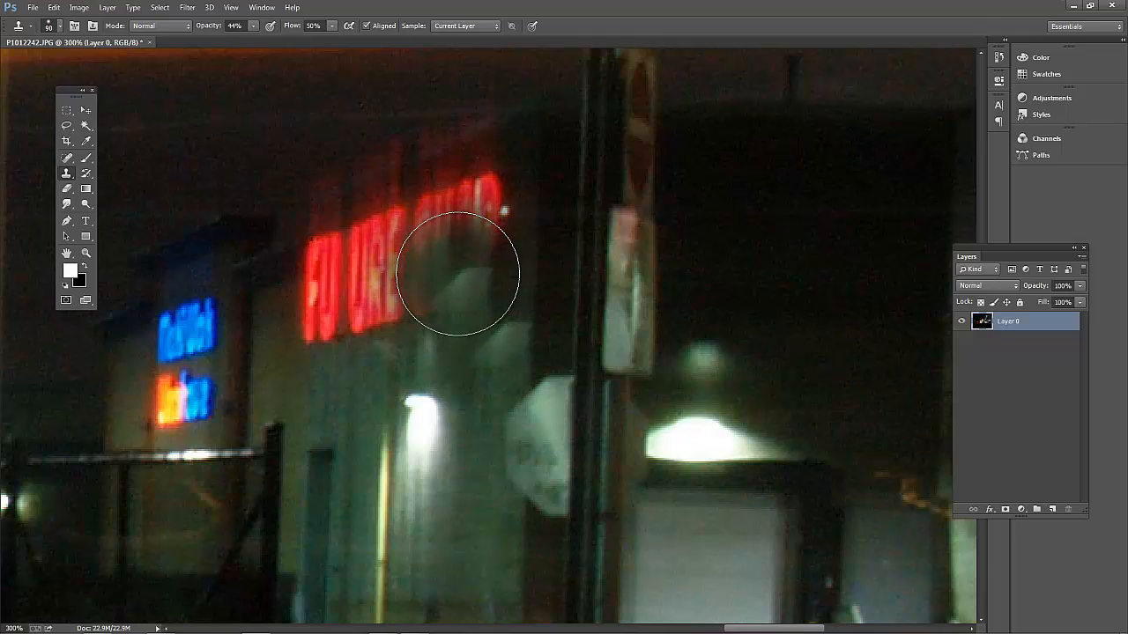
left_click(457, 274)
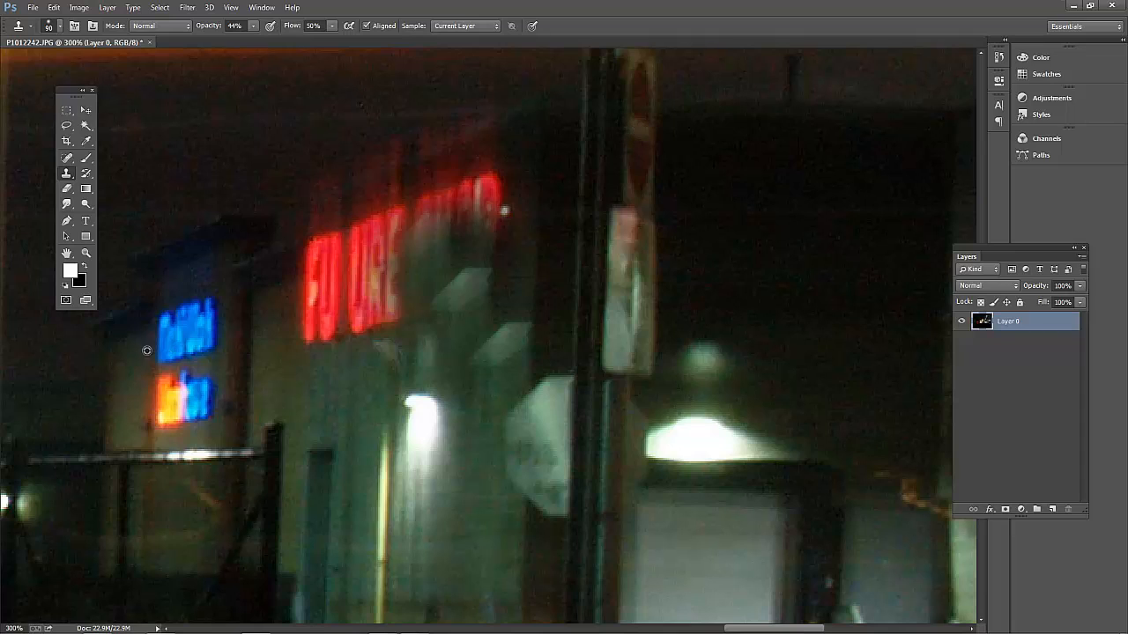
Try to clone the blue sign on the neighbouring building over the red letters
left_click(190, 333, "alt")
mouse_move(333, 280)
left_mouse_down()
mouse_move(347, 289)
mouse_move(361, 278)
mouse_move(318, 279)
mouse_move(322, 293)
mouse_move(370, 279)
mouse_move(327, 276)
mouse_move(344, 268)
mouse_move(345, 279)
left_mouse_up()
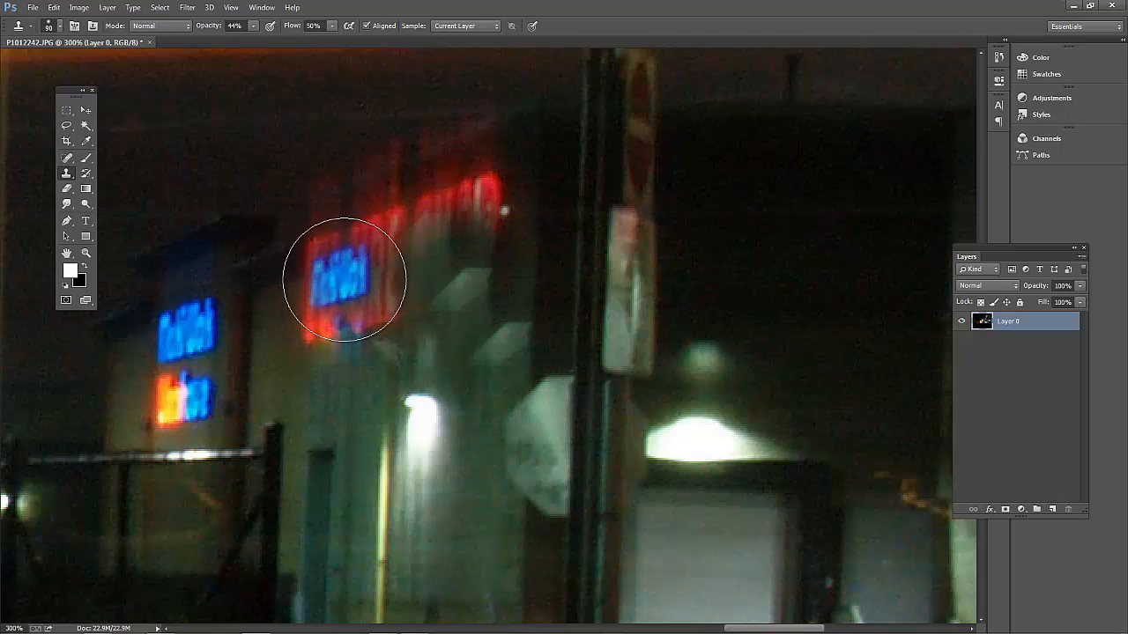
mouse_move(343, 280)
left_mouse_down()
mouse_move(357, 307)
mouse_move(377, 315)
mouse_move(341, 255)
mouse_move(316, 284)
mouse_move(481, 207)
mouse_move(304, 309)
mouse_move(350, 297)
mouse_move(444, 225)
mouse_move(461, 285)
mouse_move(489, 255)
left_mouse_up()
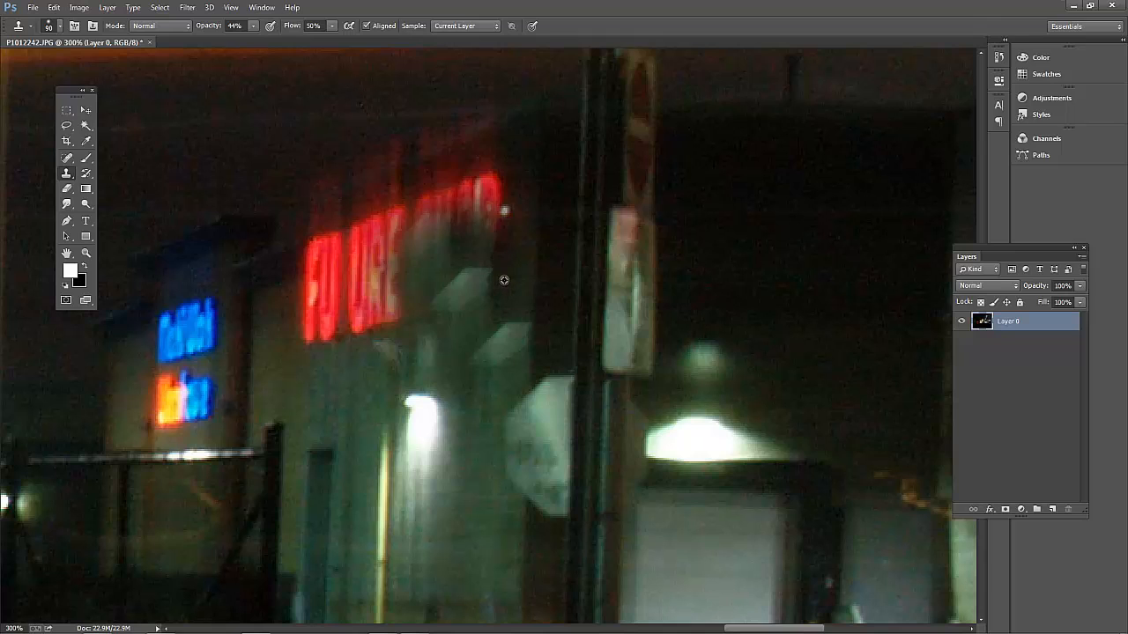
Sample the wall beside the sign and clone it over the remaining upper part of the word SHOP
mouse_move(504, 280)
left_mouse_down()
mouse_move(461, 255)
mouse_move(468, 214)
left_mouse_up()
left_click(473, 201)
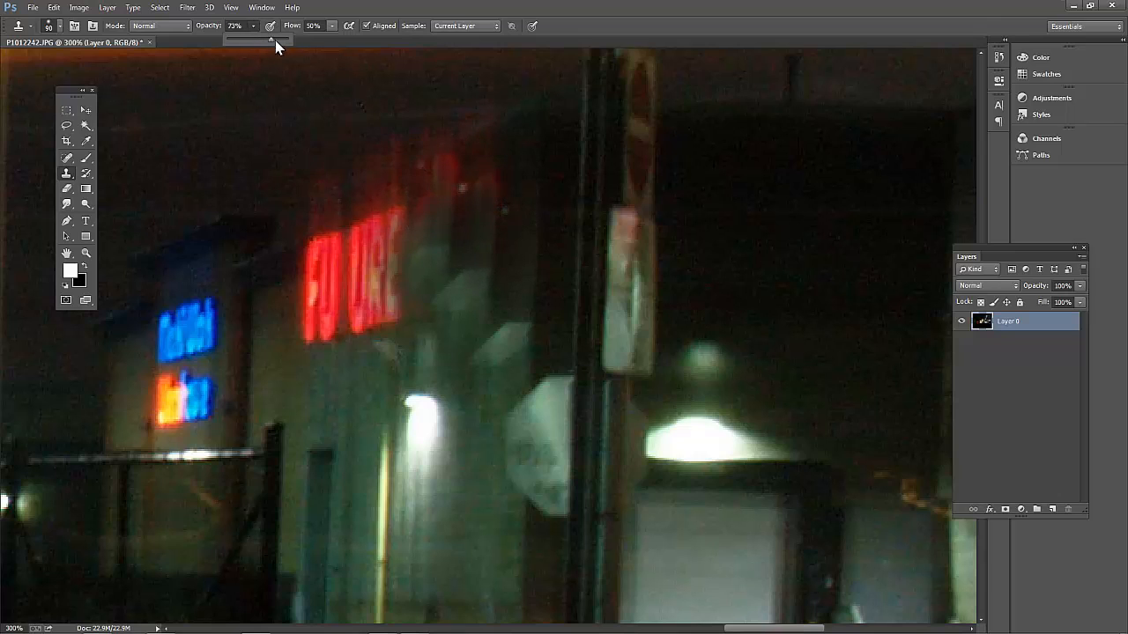
Set the Clone Stamp opacity and flow to 100% and clone wall texture over the remaining red letters of the first word
left_click(330, 26)
left_click(331, 25)
left_click_drag(329, 37, 371, 37)
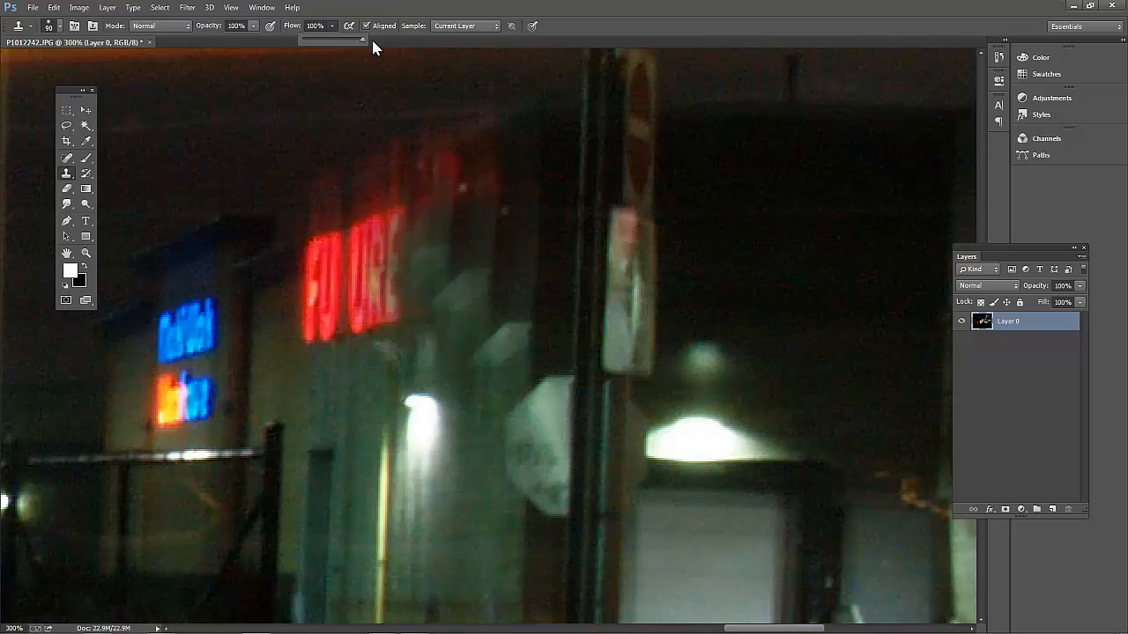
mouse_move(366, 223)
left_mouse_down()
mouse_move(362, 287)
mouse_move(745, 293)
mouse_move(587, 315)
left_mouse_up()
left_click(535, 309)
key("ctrl+z")
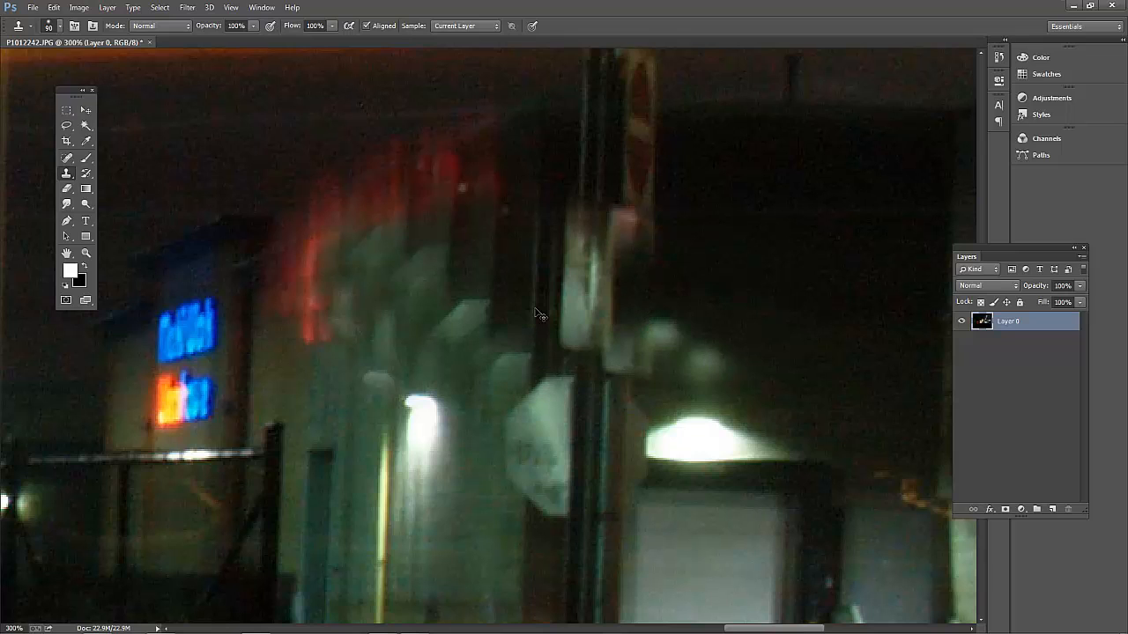
mouse_move(401, 297)
left_mouse_down()
mouse_move(311, 287)
mouse_move(335, 298)
mouse_move(323, 309)
mouse_move(335, 311)
mouse_move(315, 276)
mouse_move(438, 219)
mouse_move(274, 312)
mouse_move(354, 272)
mouse_move(275, 227)
mouse_move(272, 298)
mouse_move(344, 371)
mouse_move(218, 302)
mouse_move(304, 237)
mouse_move(205, 225)
left_mouse_up()
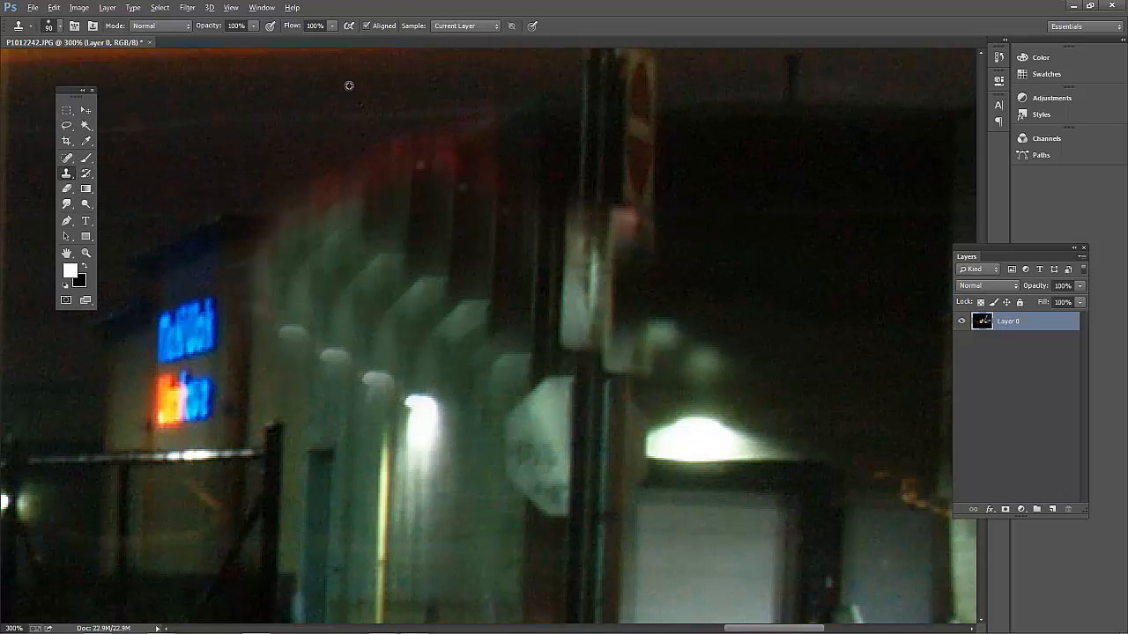
Sample the night sky above the building and clone it over the red glow along the roofline
left_click(510, 83, "alt")
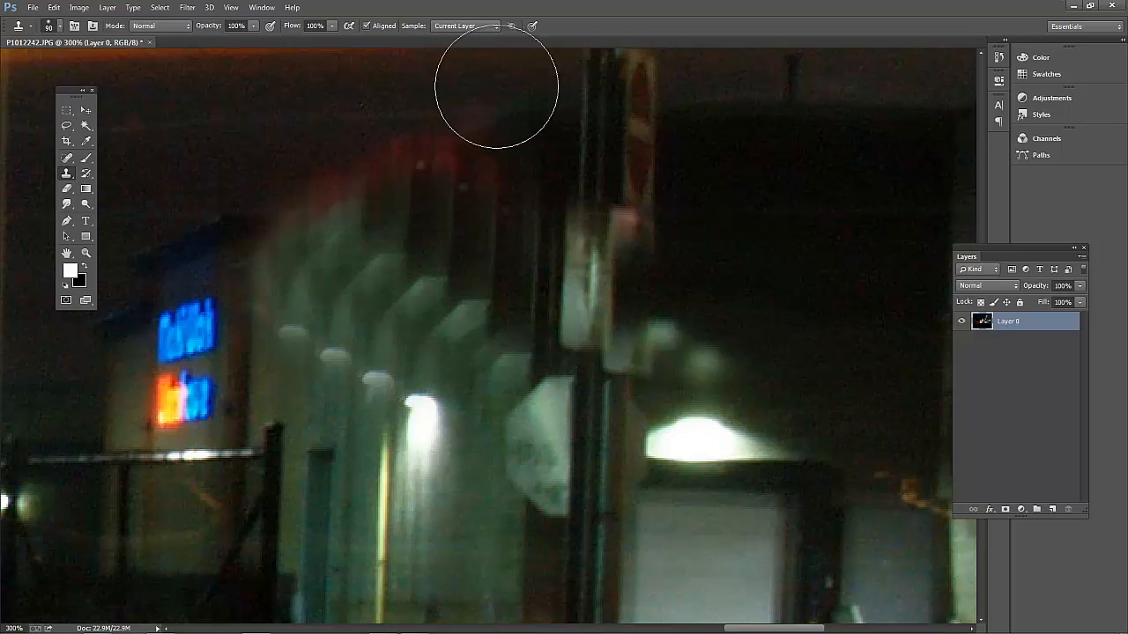
left_click(457, 107)
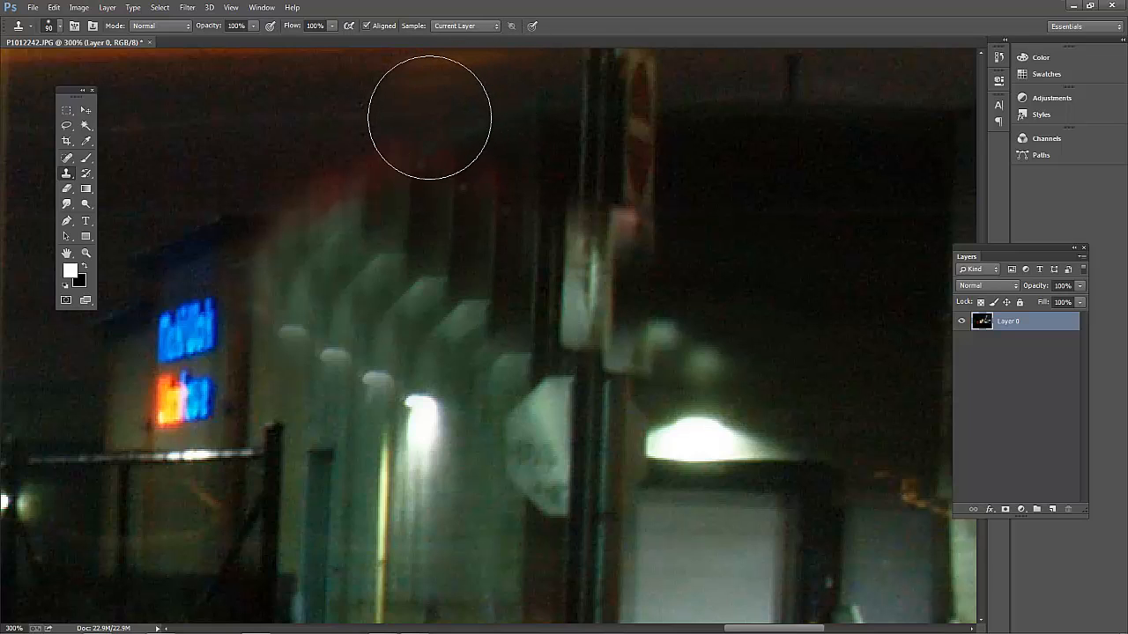
left_click(428, 118)
left_click(393, 131)
left_click(382, 135)
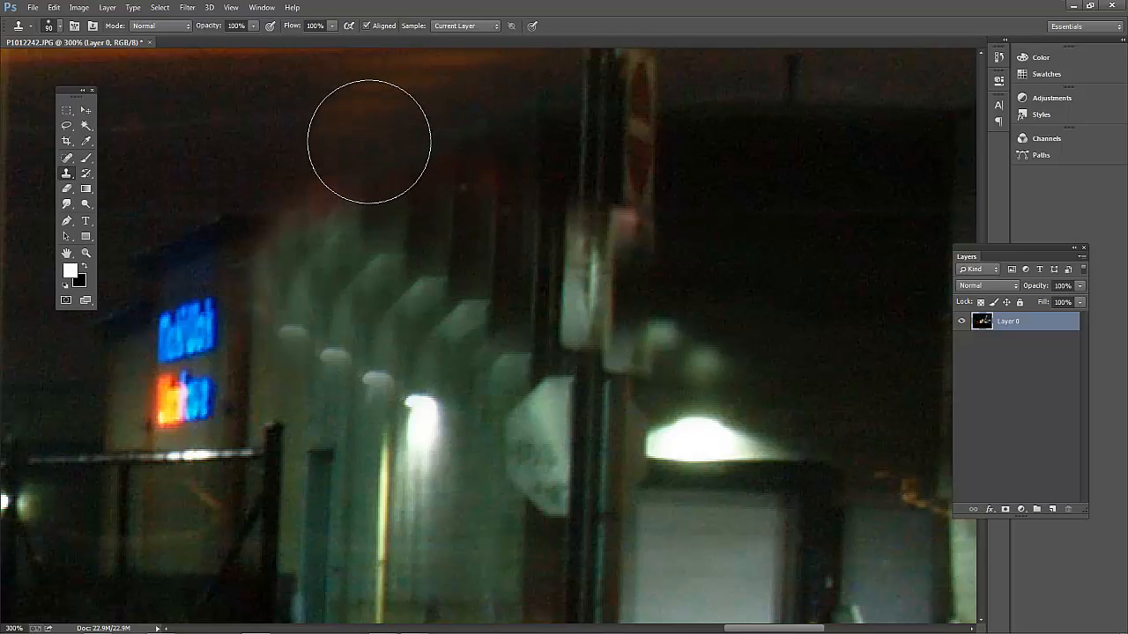
left_click(341, 162)
left_click(287, 176)
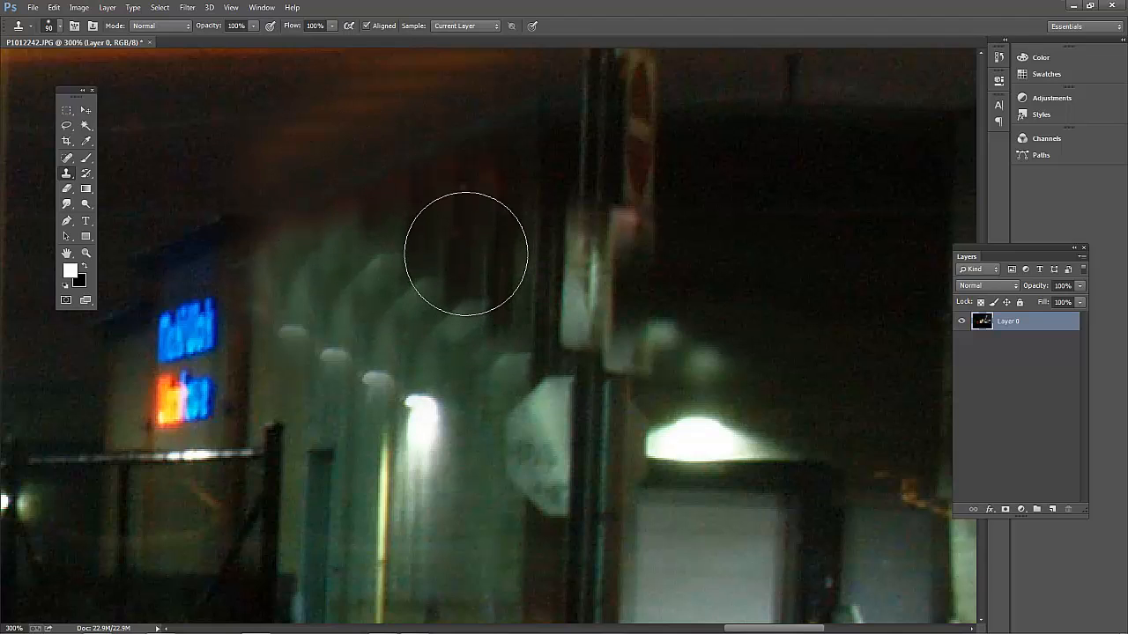
left_click(465, 253)
Clone the dark area beyond the pole over the upper wall where SHOP stood, undoing the stray strokes
left_click(700, 222, "alt")
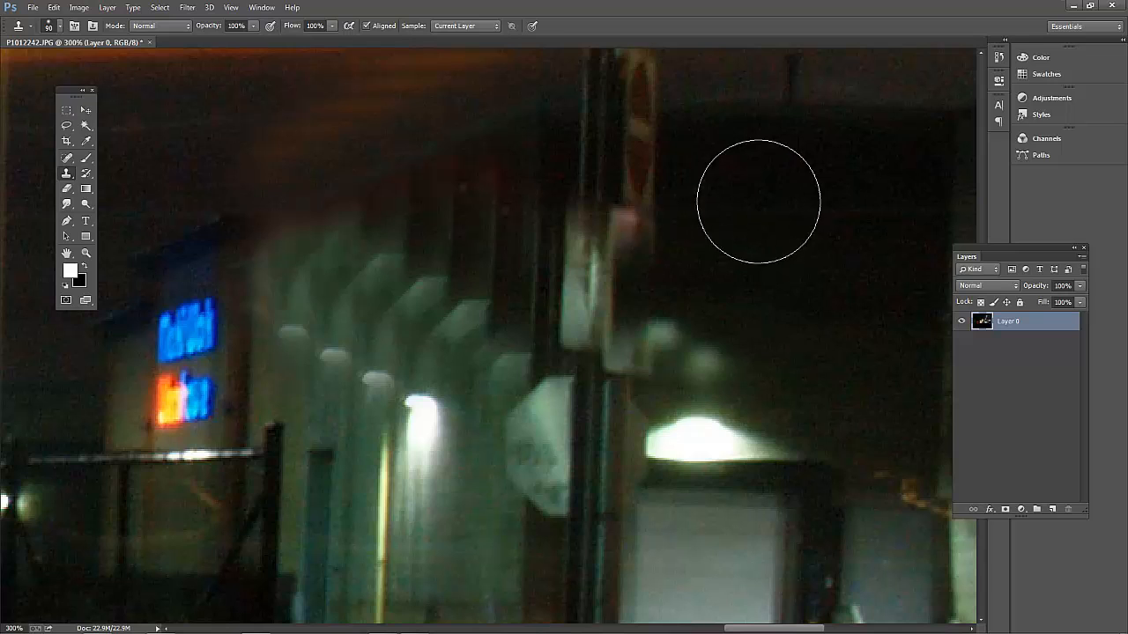
left_click(447, 271)
mouse_move(447, 272)
left_mouse_down()
mouse_move(446, 292)
mouse_move(377, 284)
left_mouse_up()
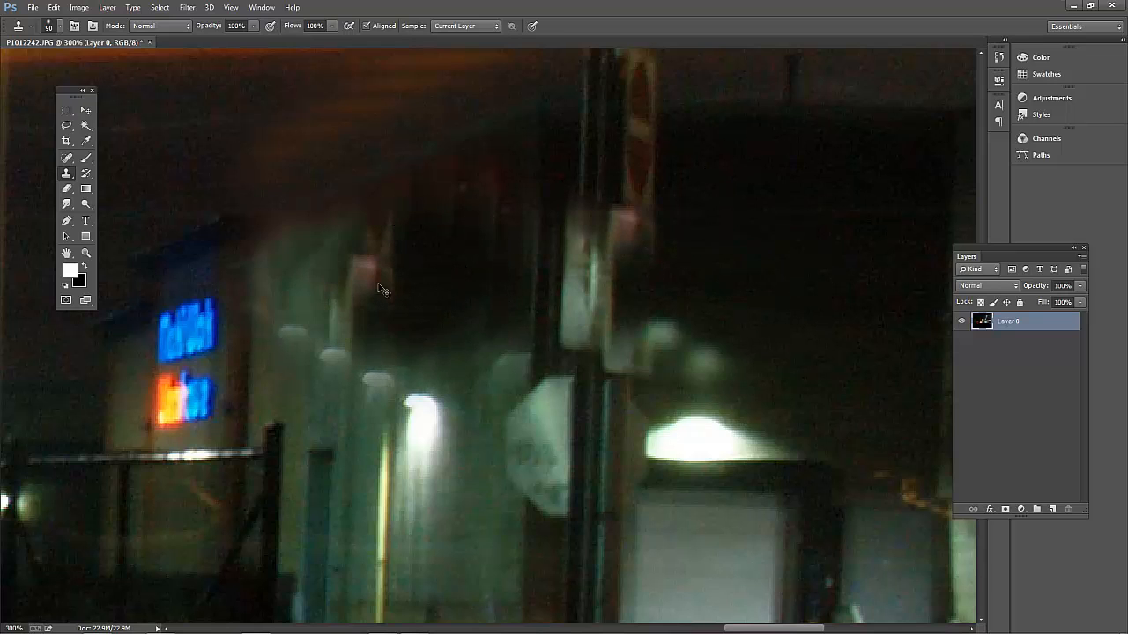
key("ctrl+alt+z")
key("ctrl+alt+z")
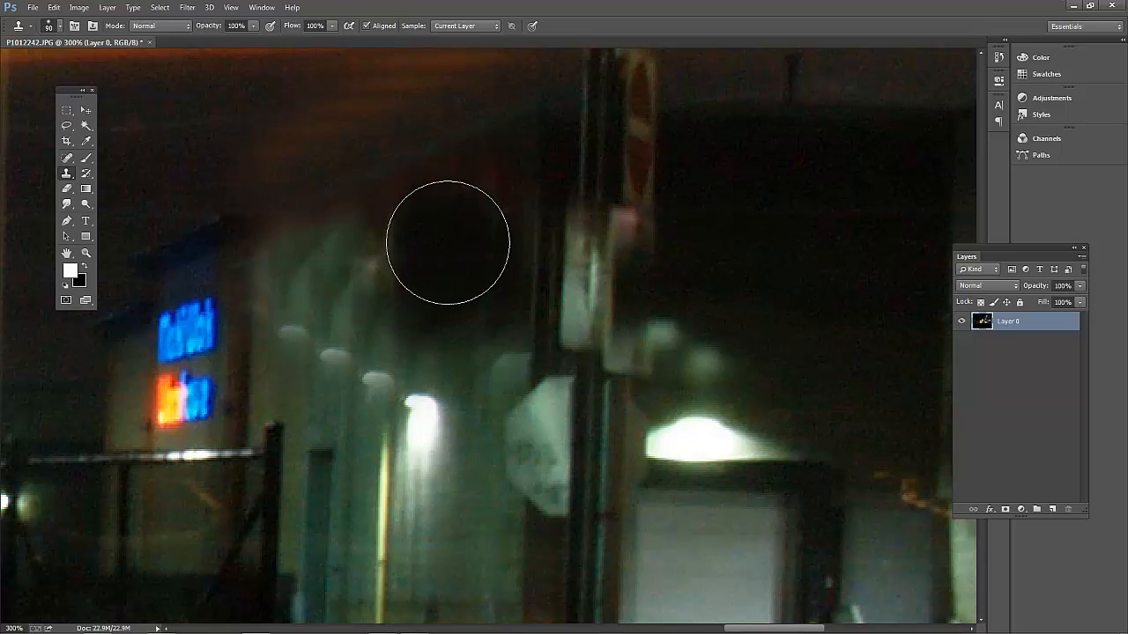
left_click_drag(467, 218, 470, 285)
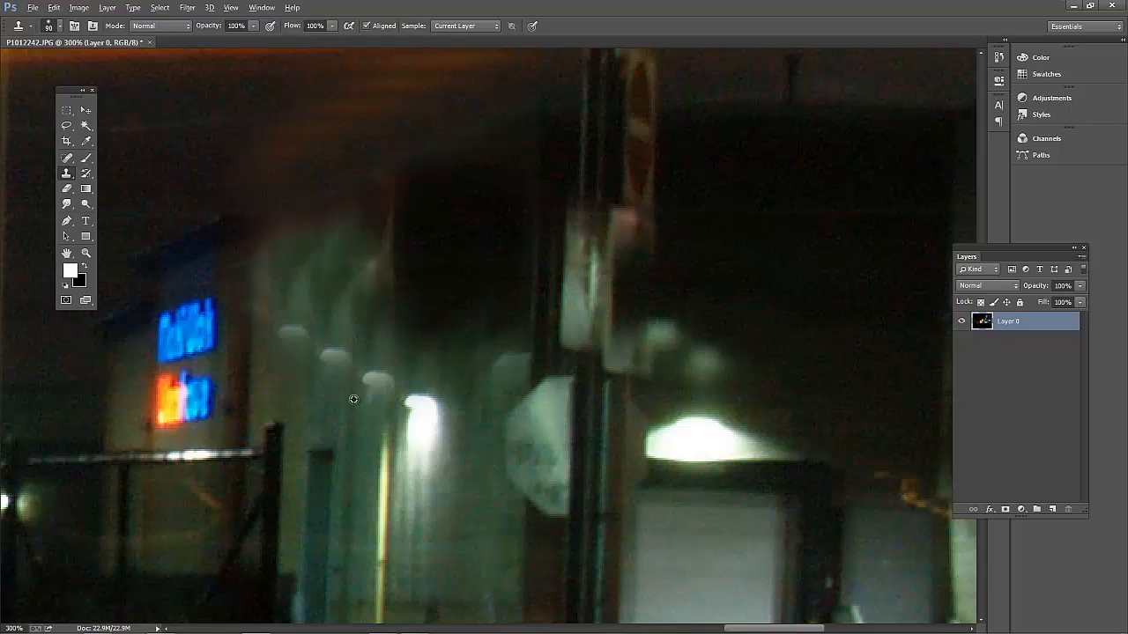
Clone the plain wall near the fence post over the ghosted lamp shapes, reducing the brush size to 45
left_click(285, 390, "alt")
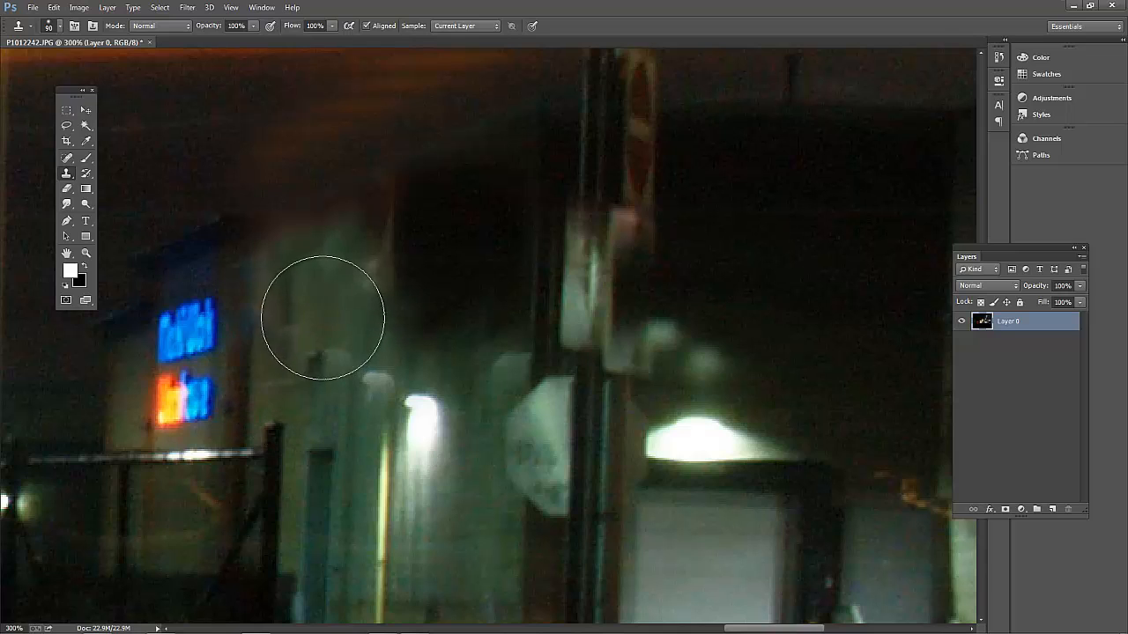
key("super")
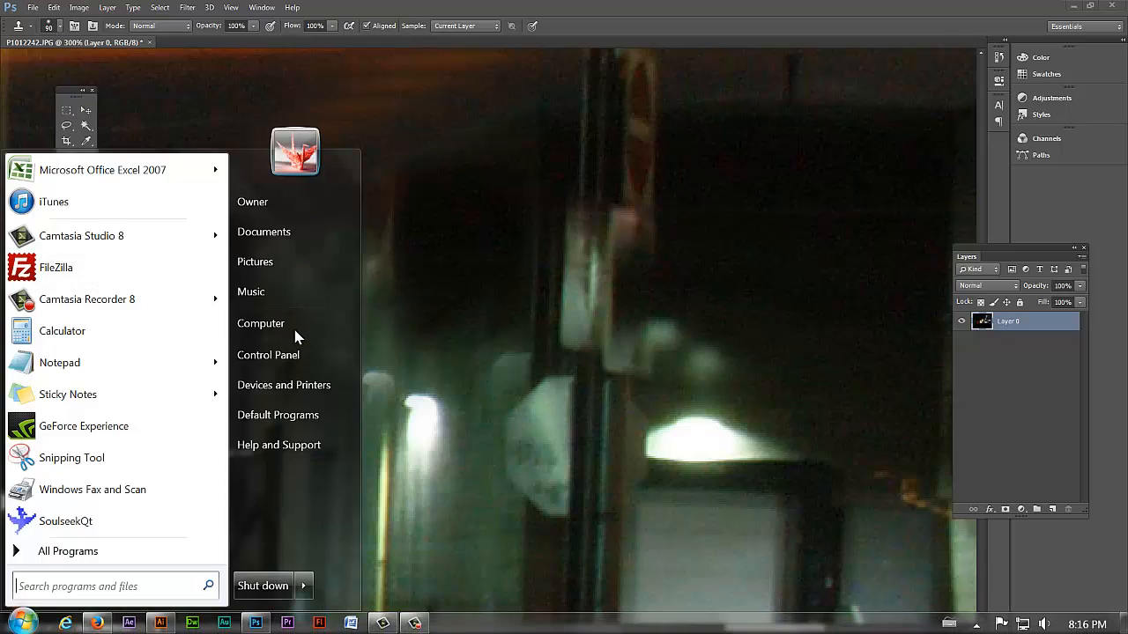
left_click_drag(444, 292, 354, 316)
key("ctrl+z")
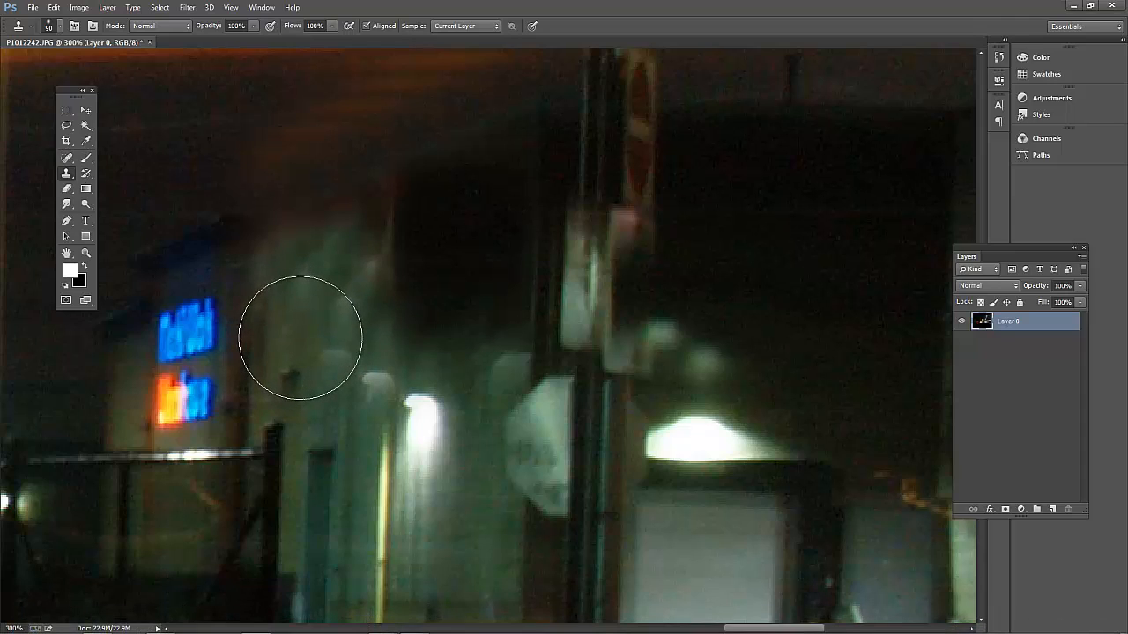
key("bracketleft")
key("bracketleft")
key("bracketleft")
key("bracketleft")
key("bracketleft")
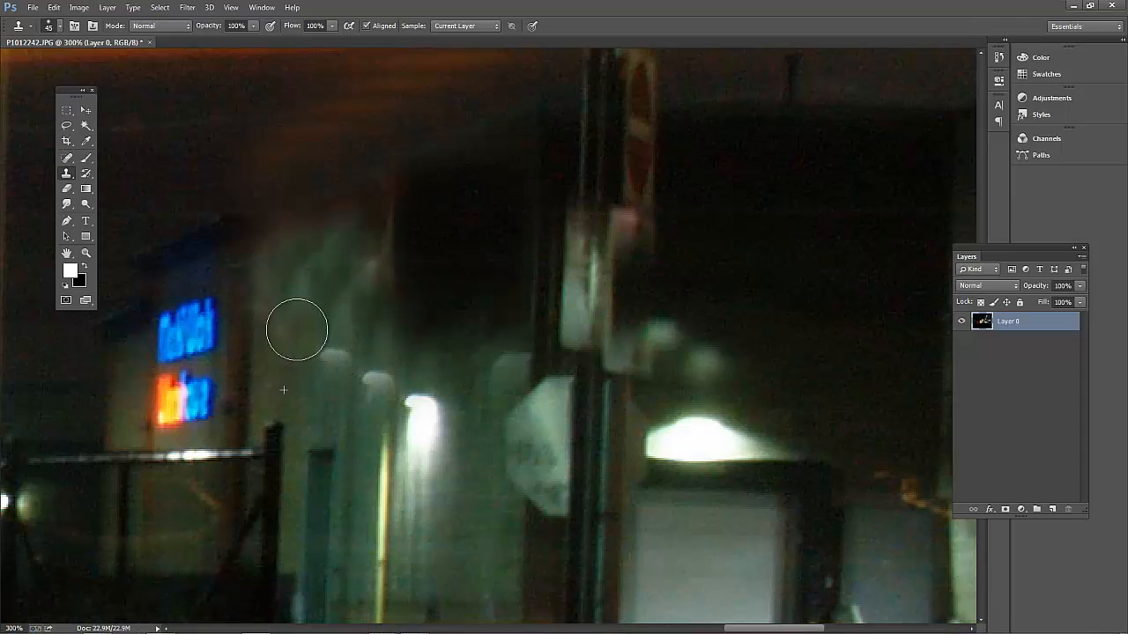
left_click(346, 301)
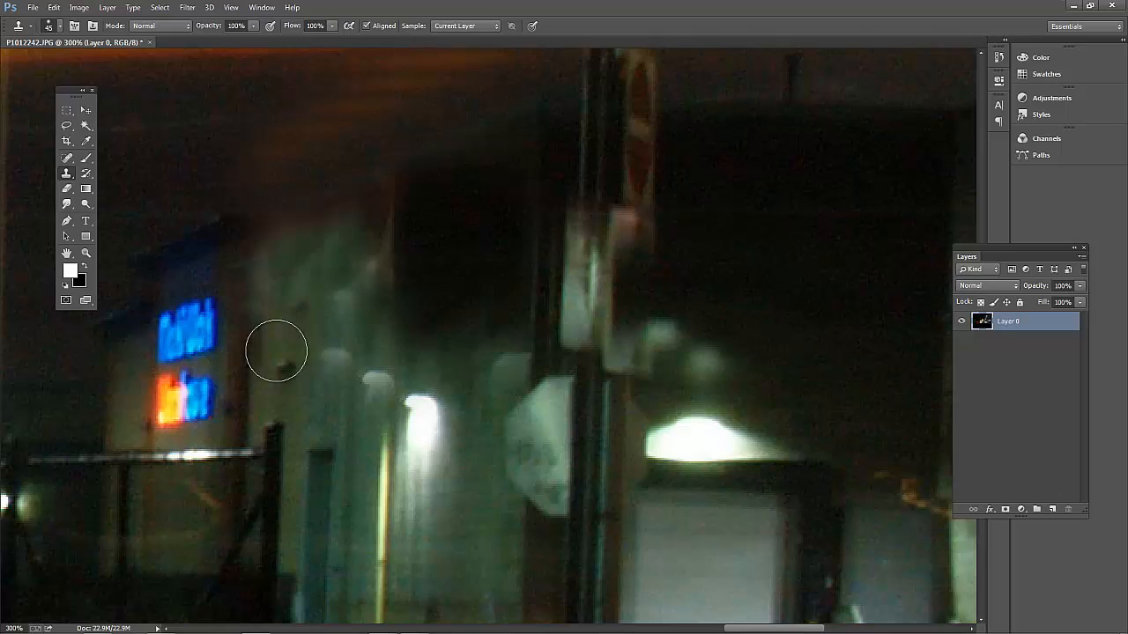
Sample the plain wall beside the blue sign and clone it over the dark spot and mottled patches on the upper wall
left_click(273, 359, "alt")
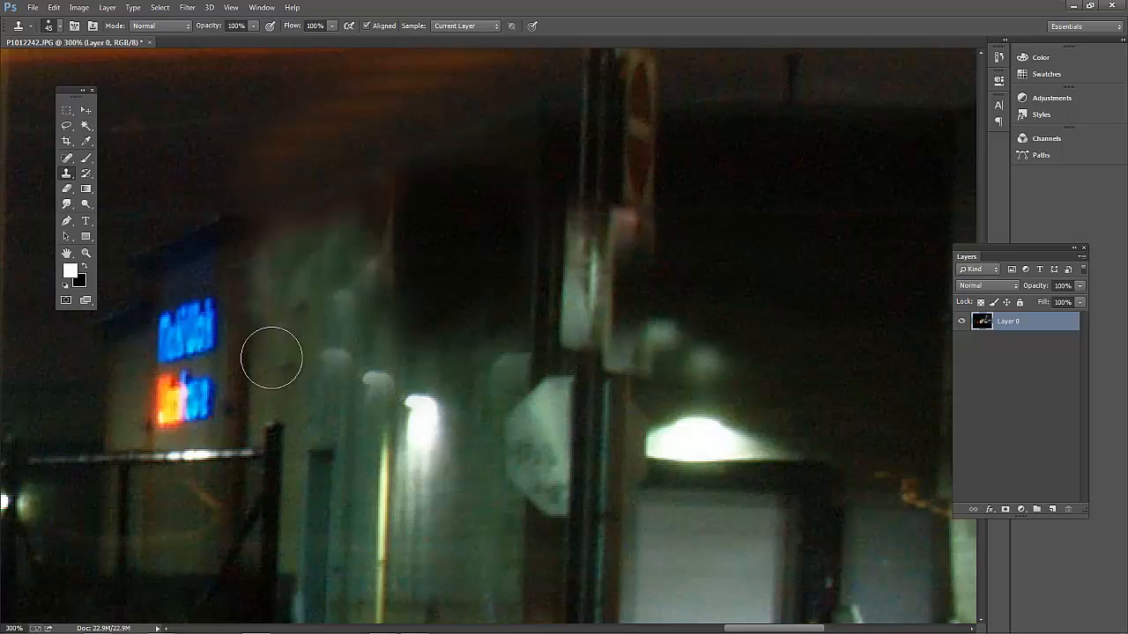
left_click(294, 371)
left_click(319, 336)
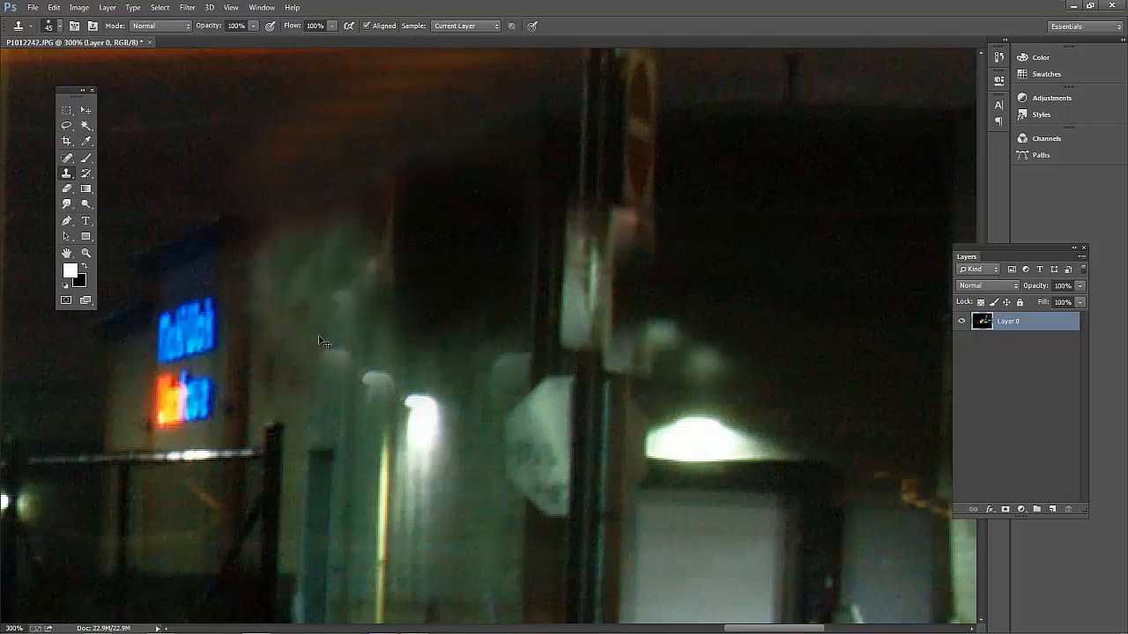
left_click(320, 339, "alt")
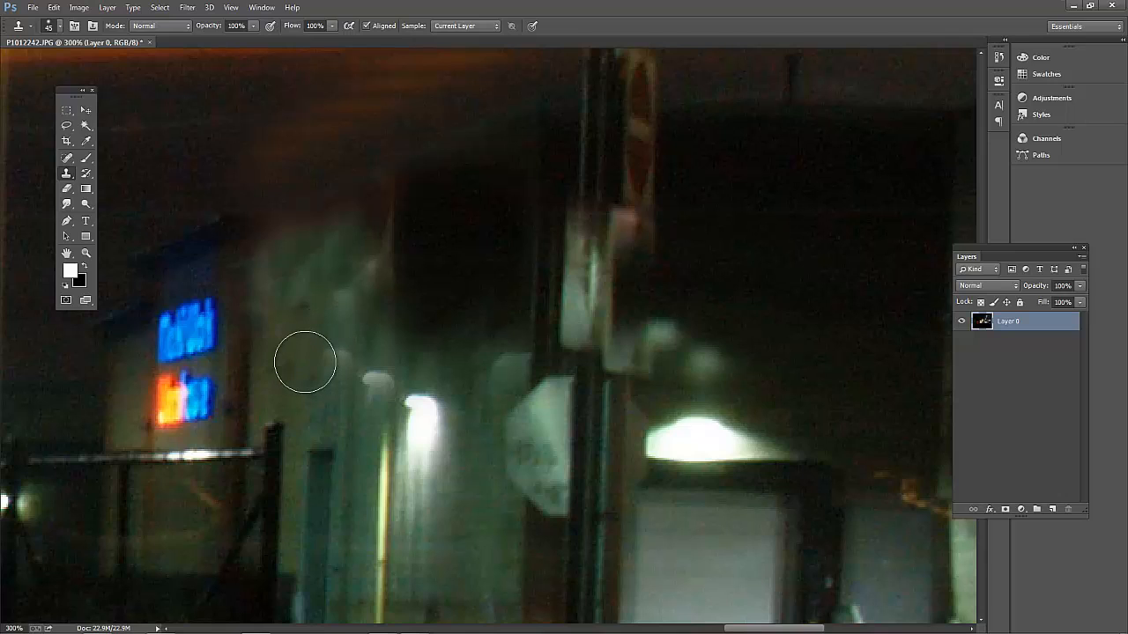
left_click(268, 338, "alt")
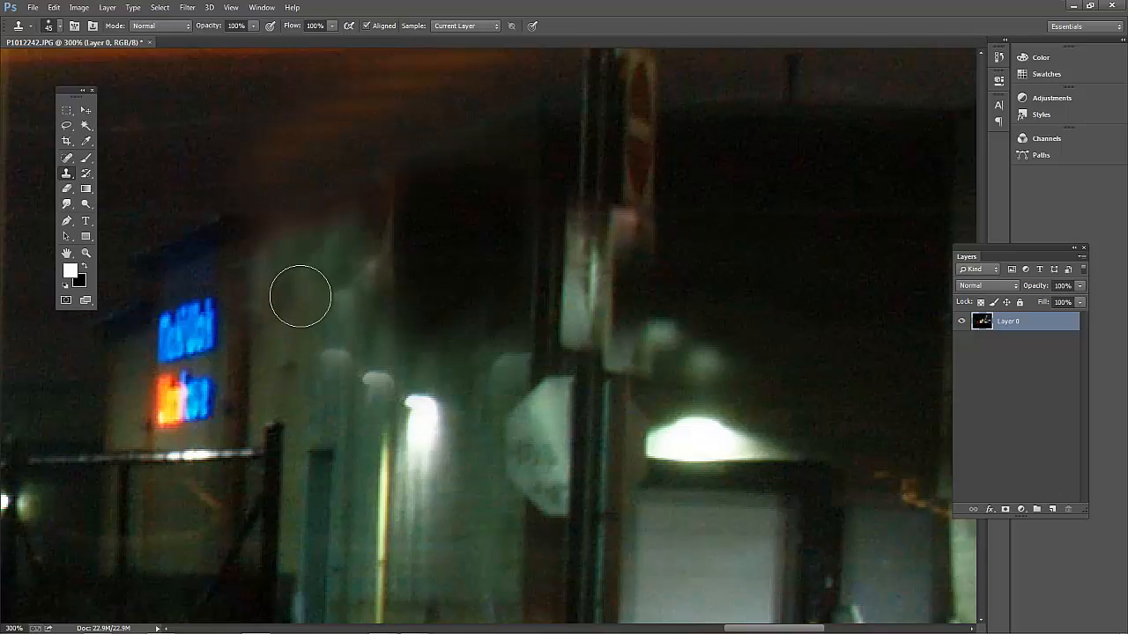
left_click(300, 297)
left_click(323, 291)
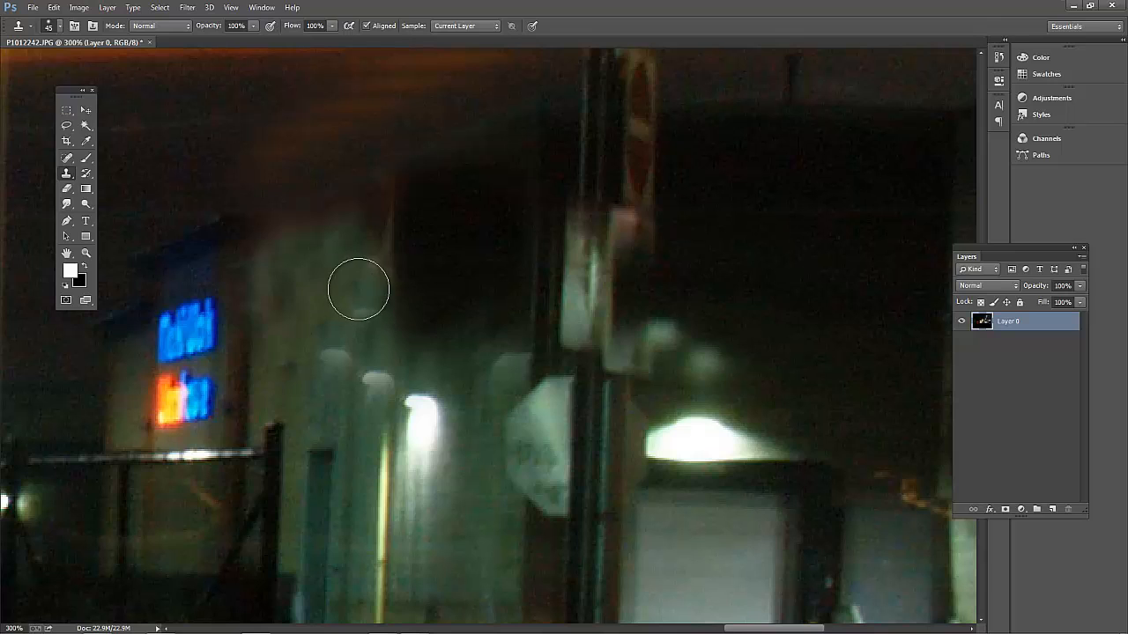
Clone the wall texture over the two ghosted lamp shapes and up the wall to the roofline
left_click(359, 283)
left_click(341, 362)
left_click(365, 387)
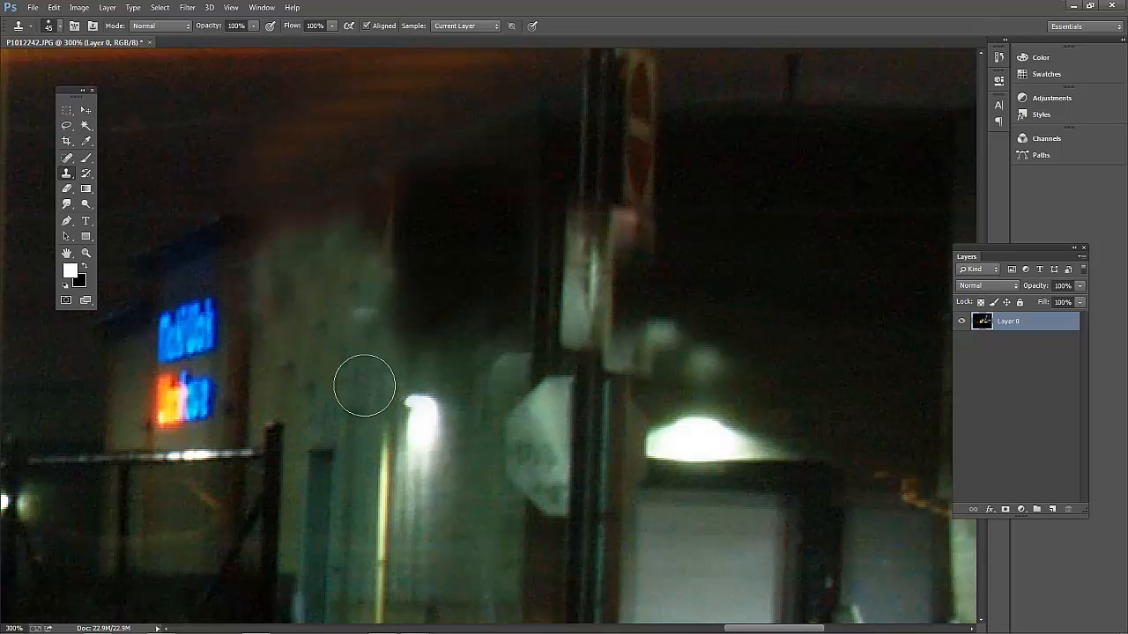
left_click(377, 382)
left_click(386, 345)
left_click_drag(376, 304, 375, 244)
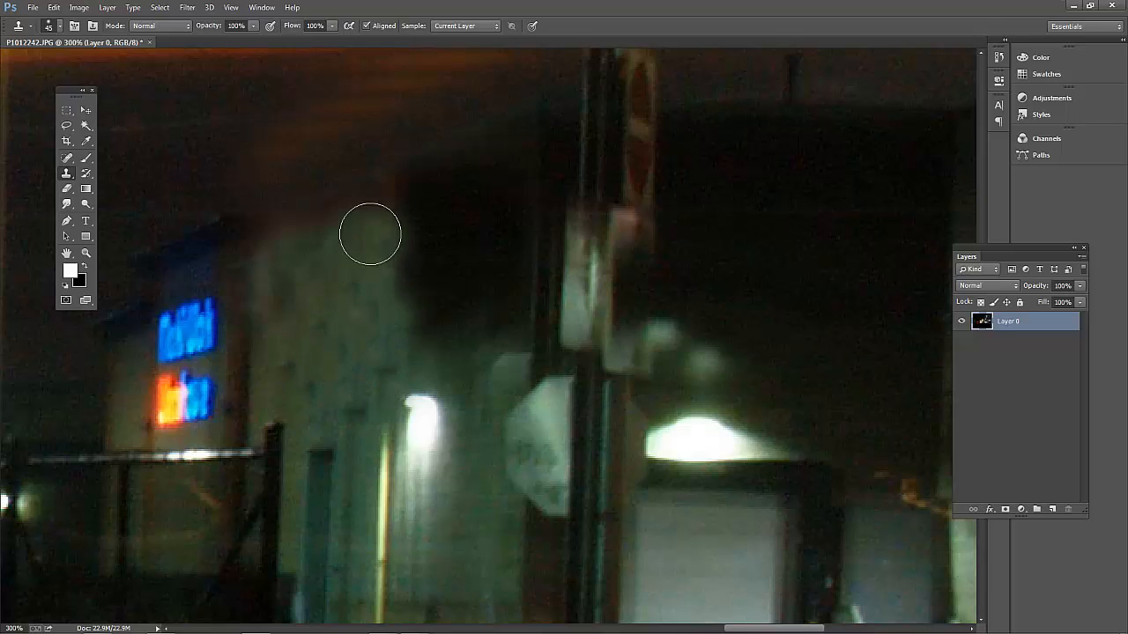
left_click(359, 230)
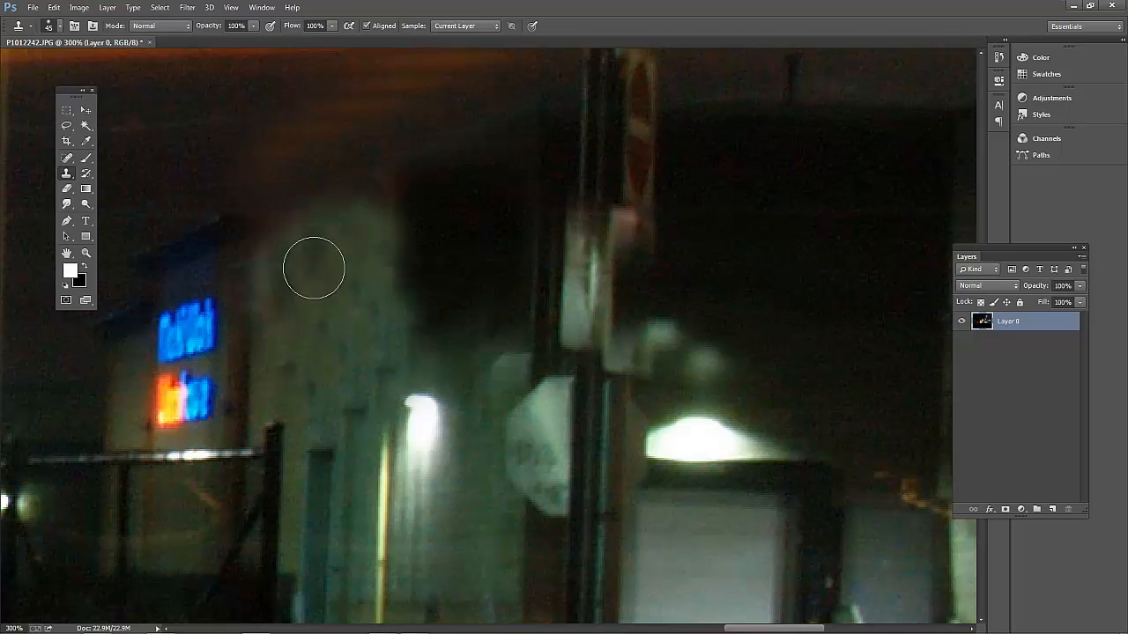
Resample the upper wall and clone over its repeated blotches and the pale ghost shape above the octagonal sign
left_click(323, 281, "alt")
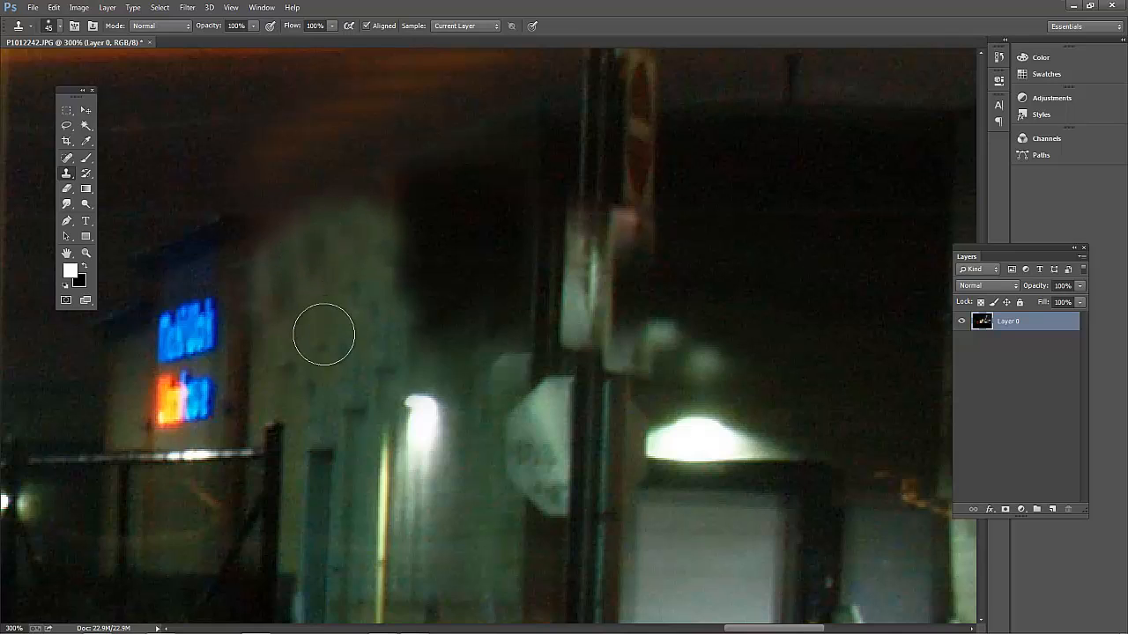
mouse_move(323, 334)
left_mouse_down()
mouse_move(363, 301)
mouse_move(293, 304)
mouse_move(287, 335)
mouse_move(304, 386)
mouse_move(334, 390)
mouse_move(349, 406)
mouse_move(397, 336)
mouse_move(491, 386)
mouse_move(510, 317)
mouse_move(503, 382)
left_mouse_up()
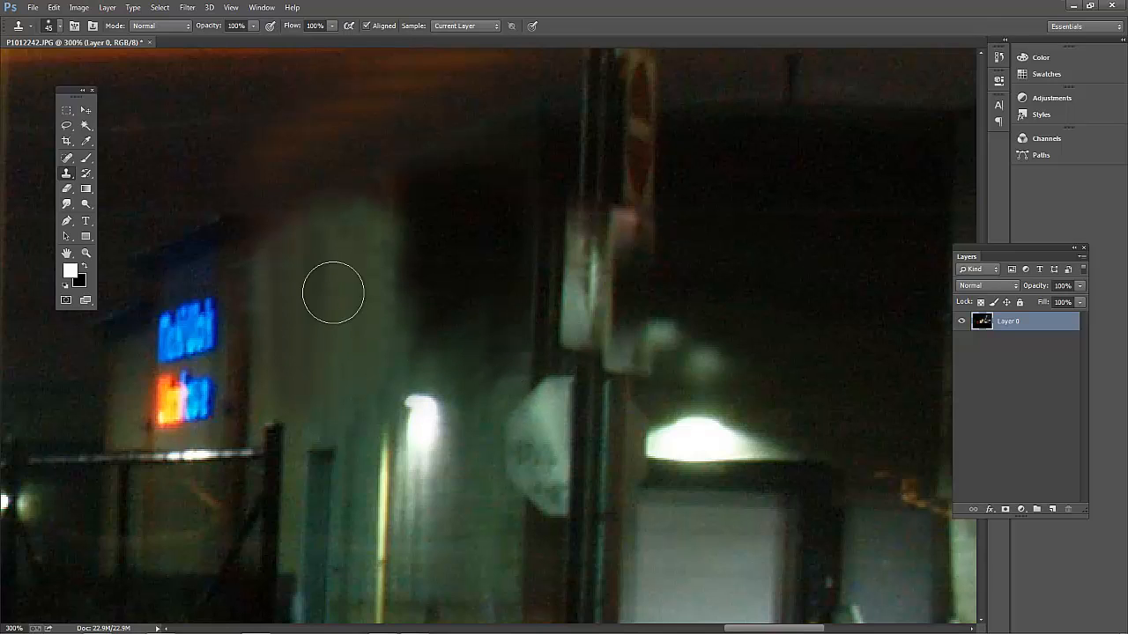
left_click_drag(354, 230, 353, 282)
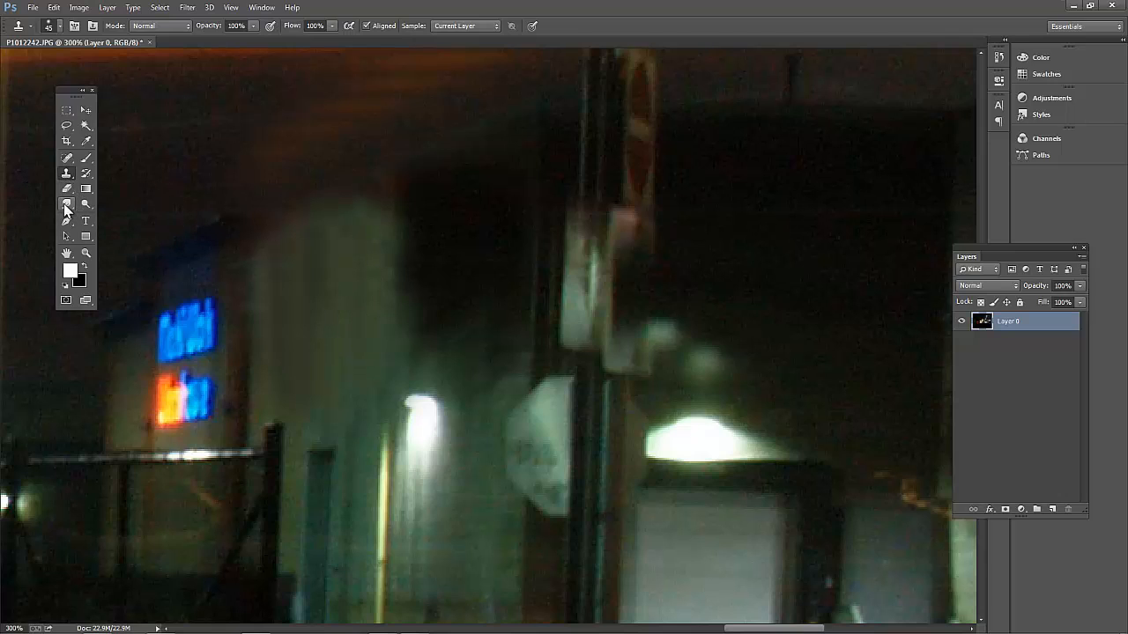
Smudge the dark shadow into the lit wall with a size 40 brush, shaping a smooth diagonal roof edge
left_click(65, 205)
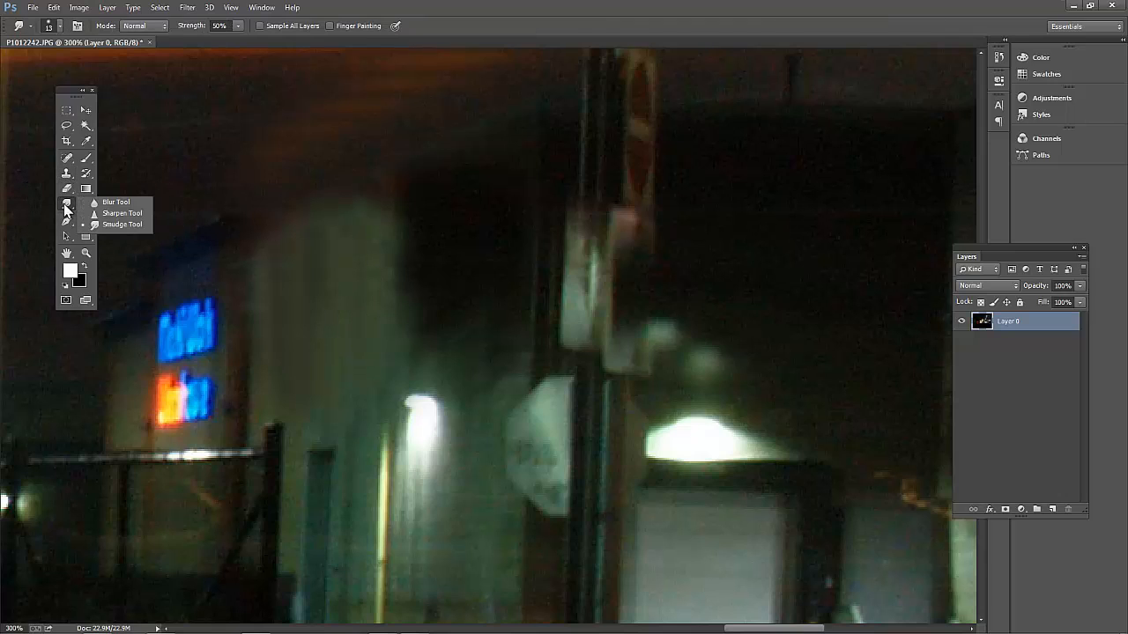
left_click(116, 203)
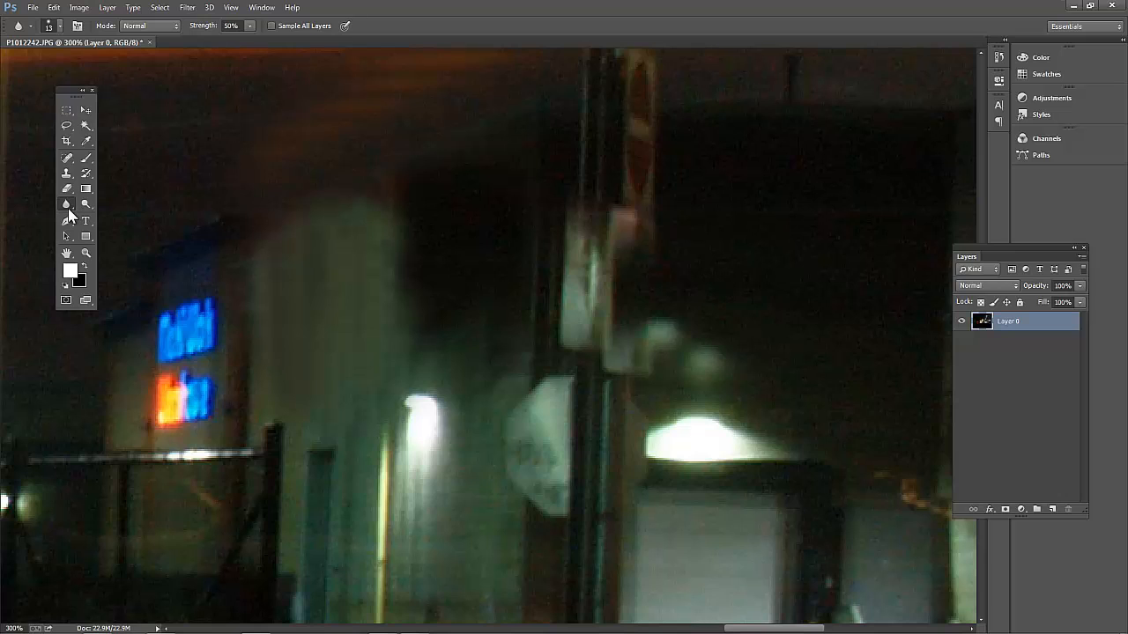
right_click(69, 211)
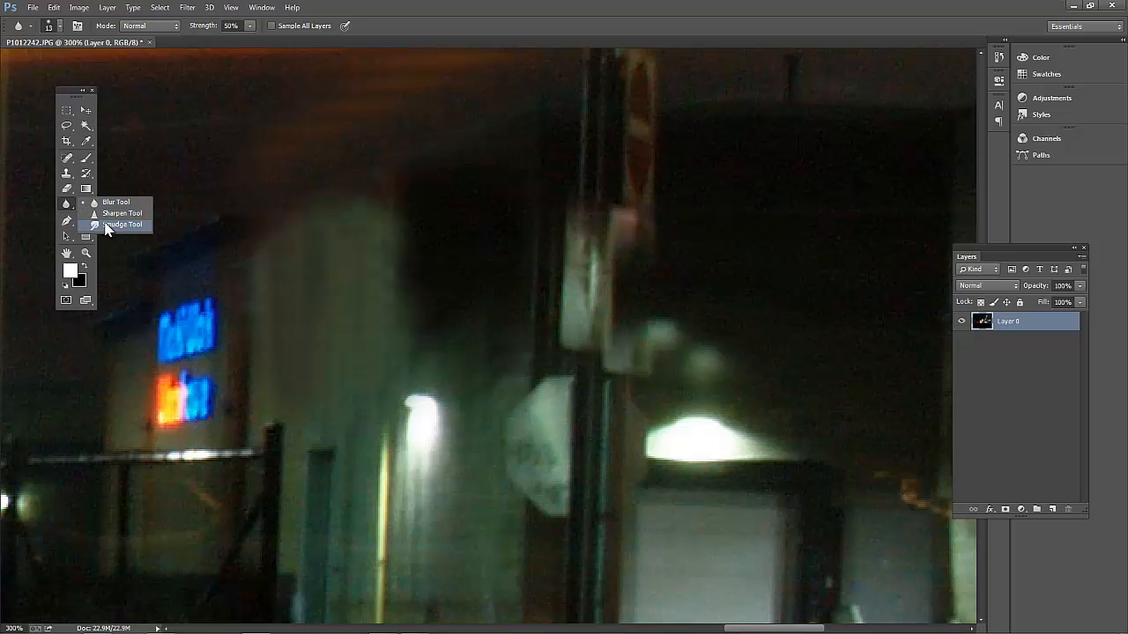
left_click(107, 224)
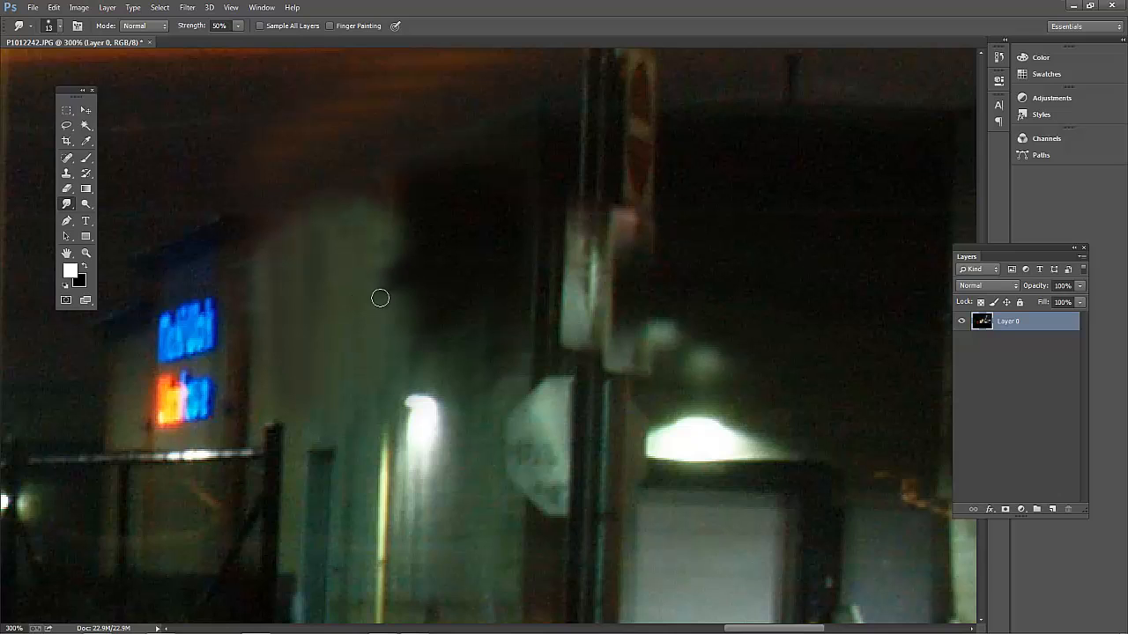
key("bracketright")
key("bracketright")
key("bracketright")
key("bracketright")
key("bracketright")
left_click_drag(433, 311, 372, 321)
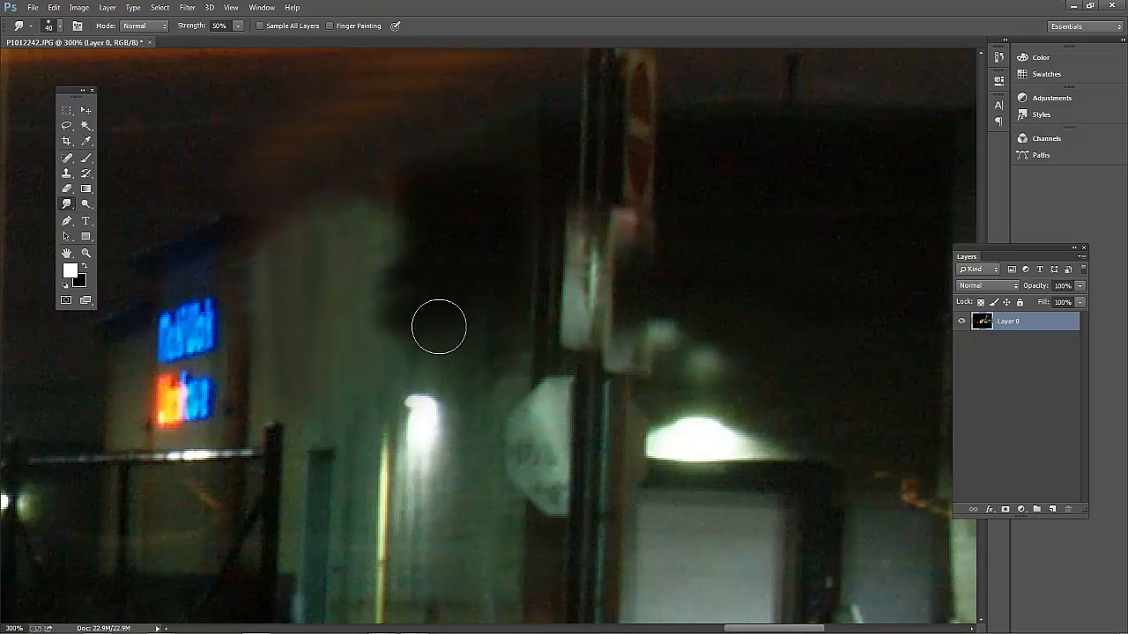
mouse_move(474, 346)
left_mouse_down()
mouse_move(483, 390)
mouse_move(480, 354)
left_mouse_up()
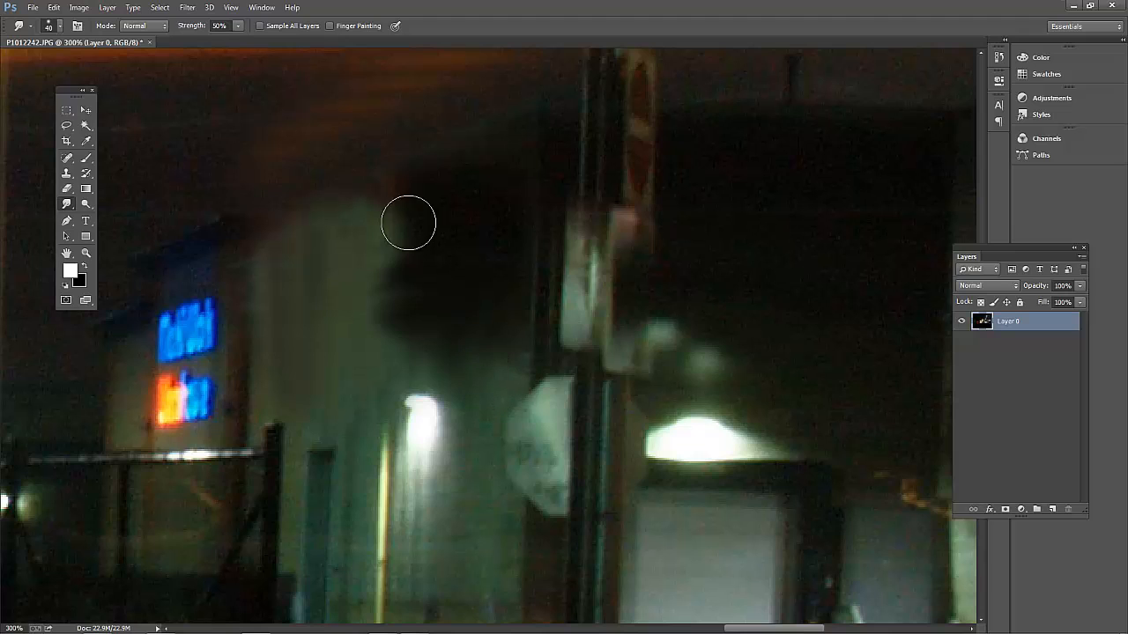
mouse_move(407, 224)
left_mouse_down()
mouse_move(340, 251)
mouse_move(401, 202)
mouse_move(321, 219)
mouse_move(393, 209)
mouse_move(320, 235)
mouse_move(382, 238)
mouse_move(362, 261)
mouse_move(402, 263)
mouse_move(368, 277)
mouse_move(409, 279)
mouse_move(391, 293)
mouse_move(400, 308)
mouse_move(296, 363)
mouse_move(289, 391)
mouse_move(308, 353)
left_mouse_up()
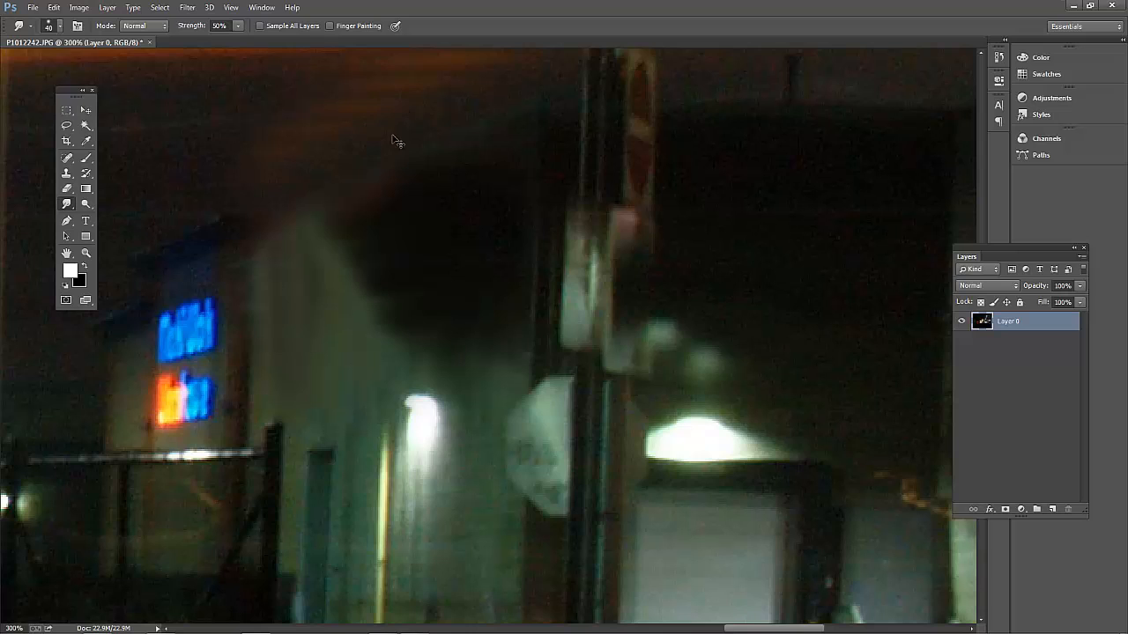
Examine the retouched building in the whole photo and inspect the lens flare spots around the street lamps up close
key("ctrl+minus")
key("ctrl+minus")
key("ctrl+minus")
key("ctrl+minus")
key("ctrl+minus")
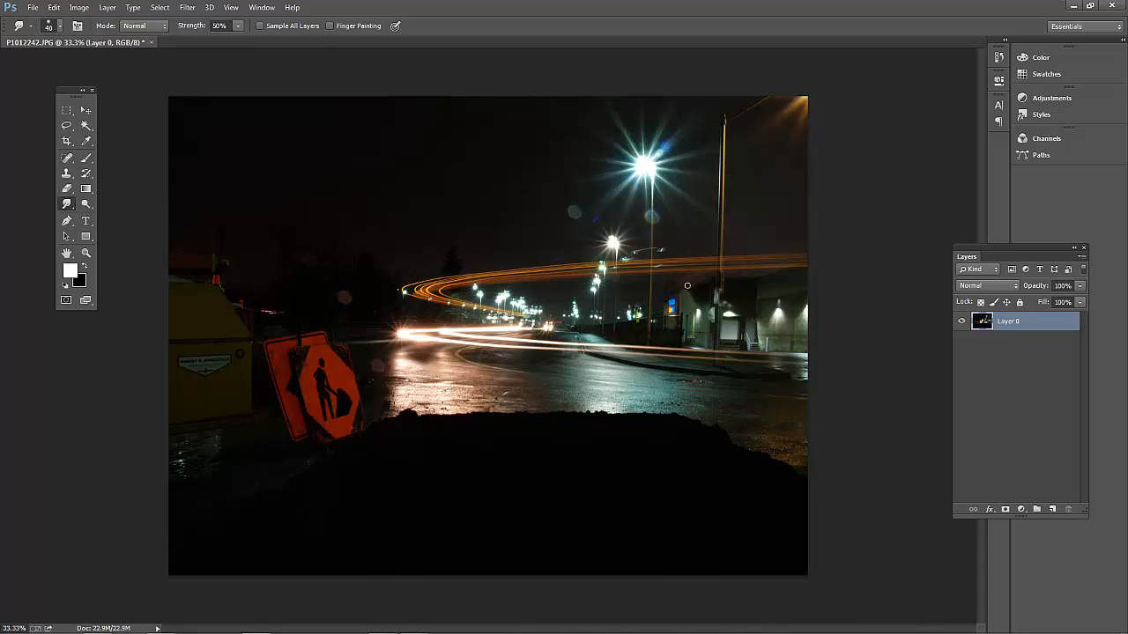
key("ctrl+plus")
key("ctrl+plus")
key("ctrl+plus")
key("ctrl+plus")
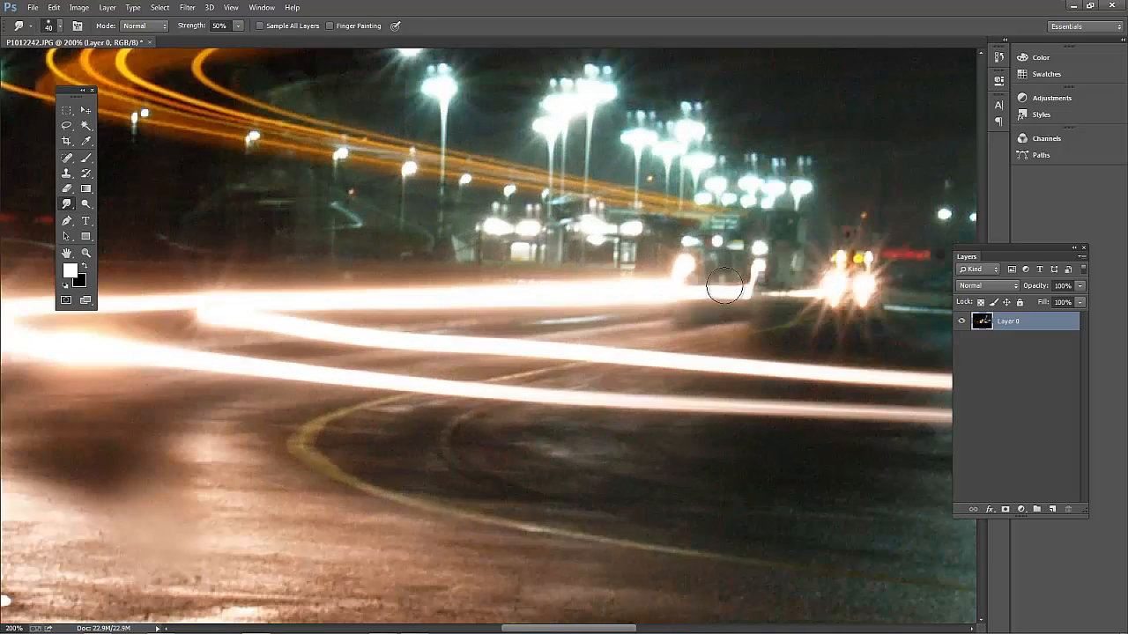
left_click_drag(765, 296, 612, 430)
left_click_drag(789, 213, 334, 632)
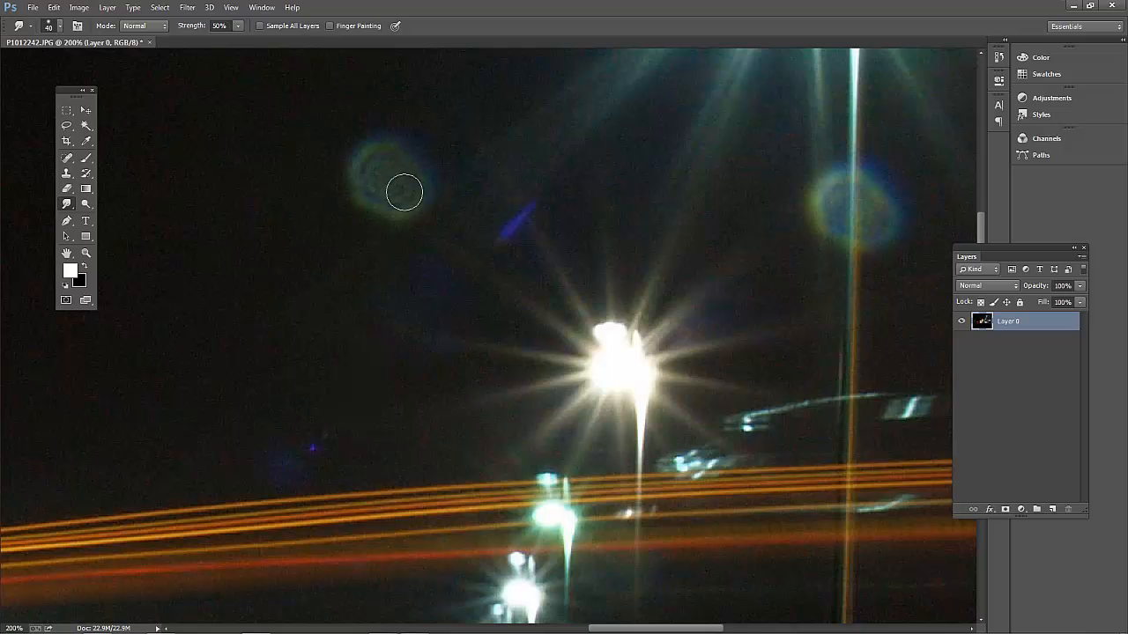
mouse_move(405, 192)
left_mouse_down()
mouse_move(367, 150)
mouse_move(378, 199)
mouse_move(354, 165)
left_mouse_up()
key("ctrl+minus")
key("ctrl+minus")
key("ctrl+minus")
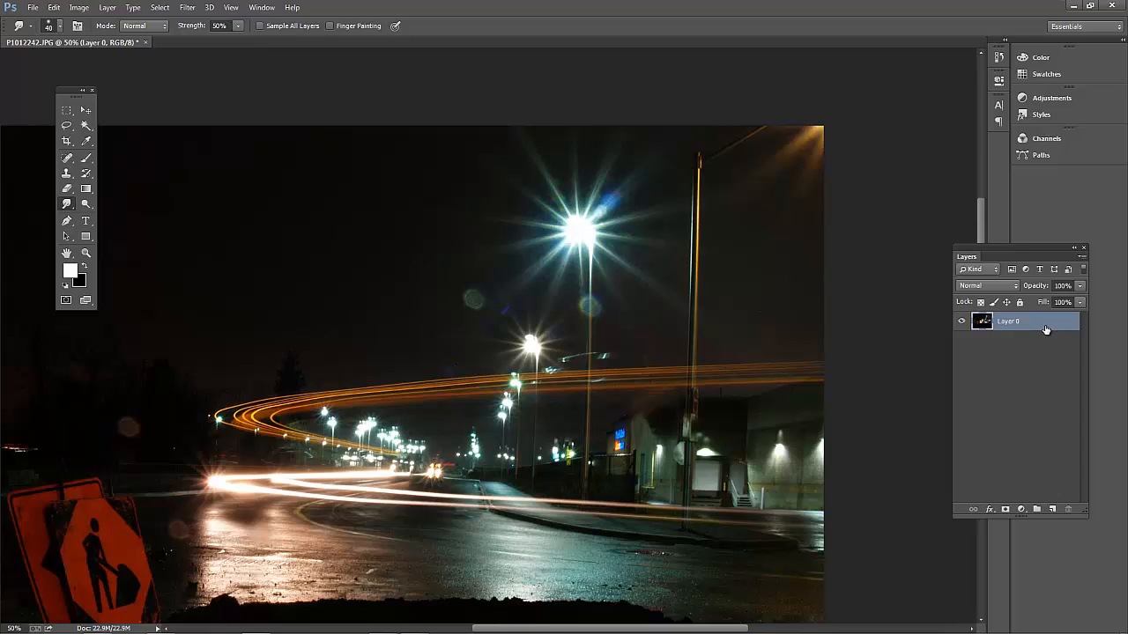
Duplicate Layer 0 and clone dark sky over the round lens flare spot in the open sky on the copy
left_click_drag(1040, 327, 1051, 509)
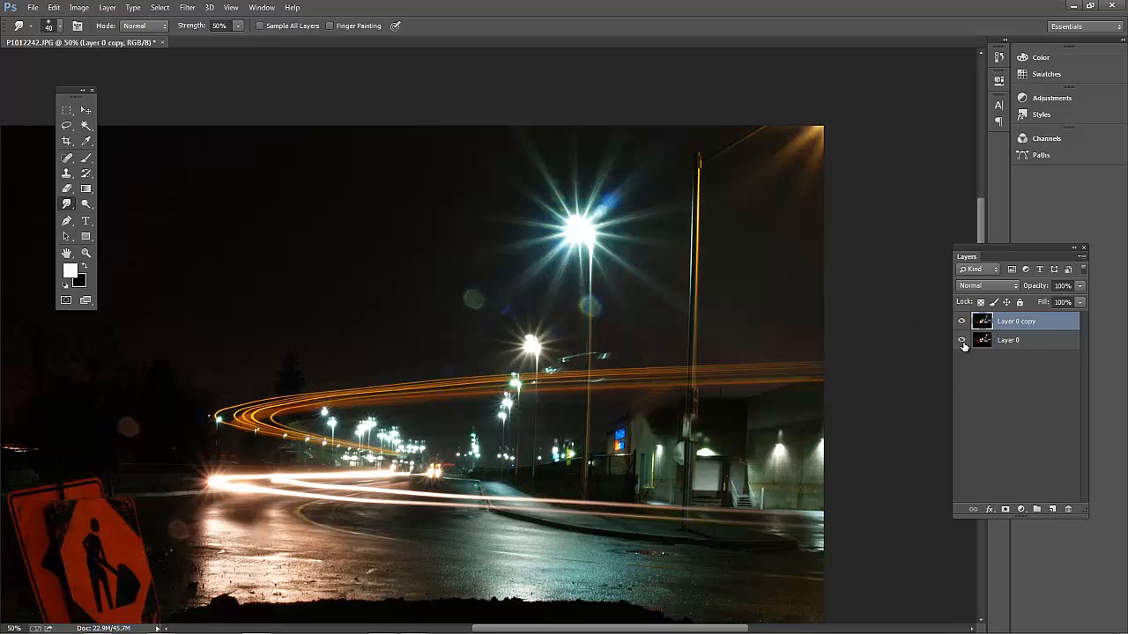
left_click(68, 173)
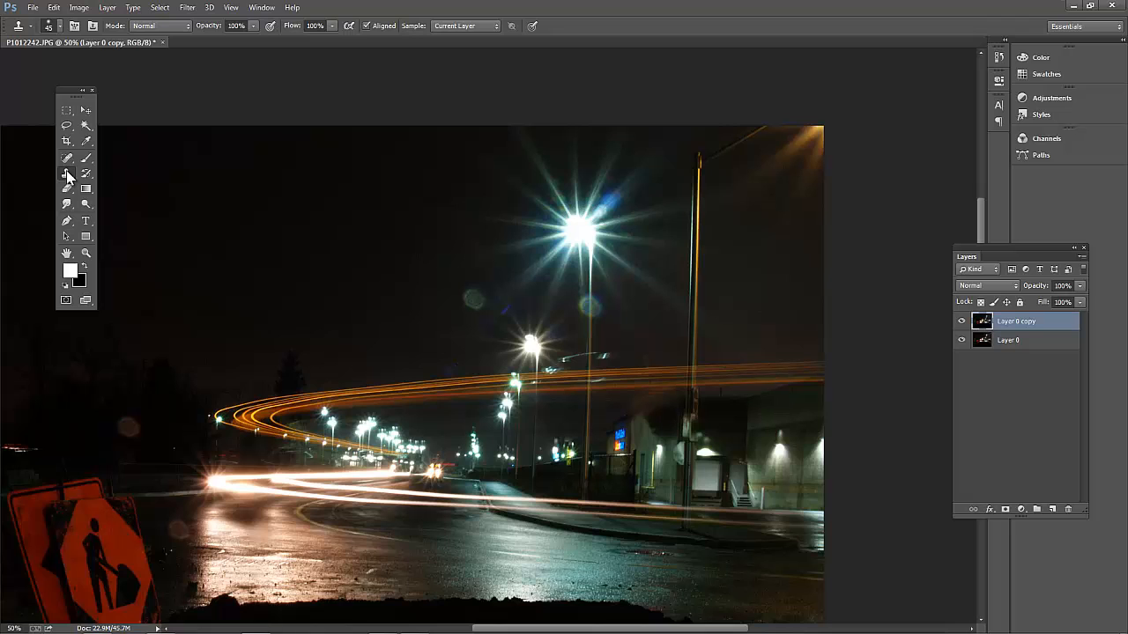
key("ctrl+plus")
key("ctrl+plus")
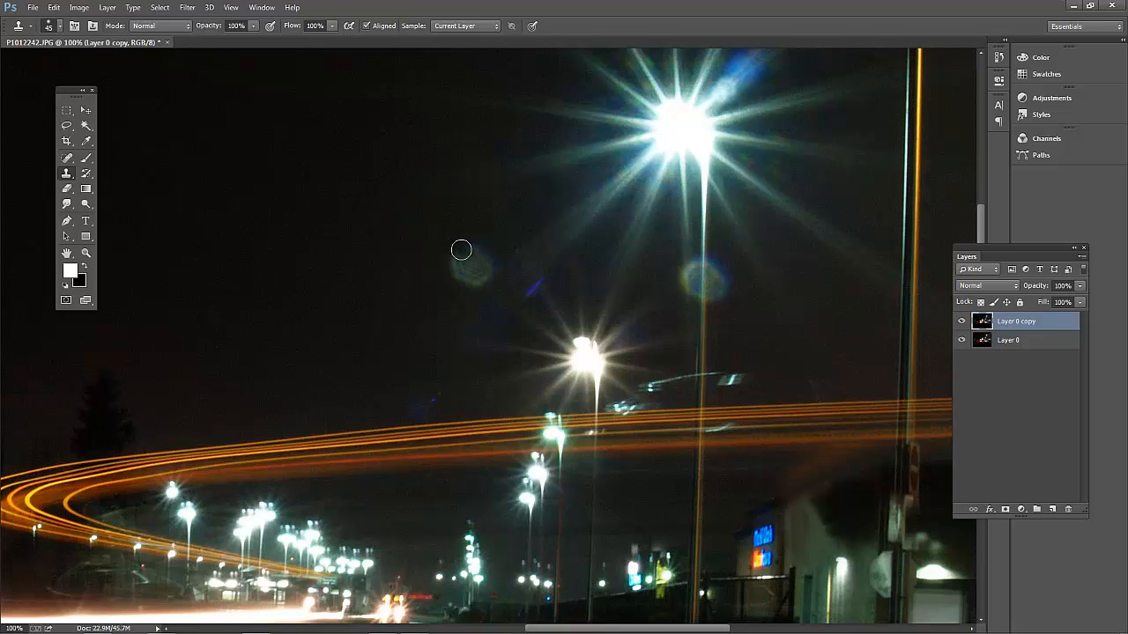
left_click_drag(448, 259, 491, 260)
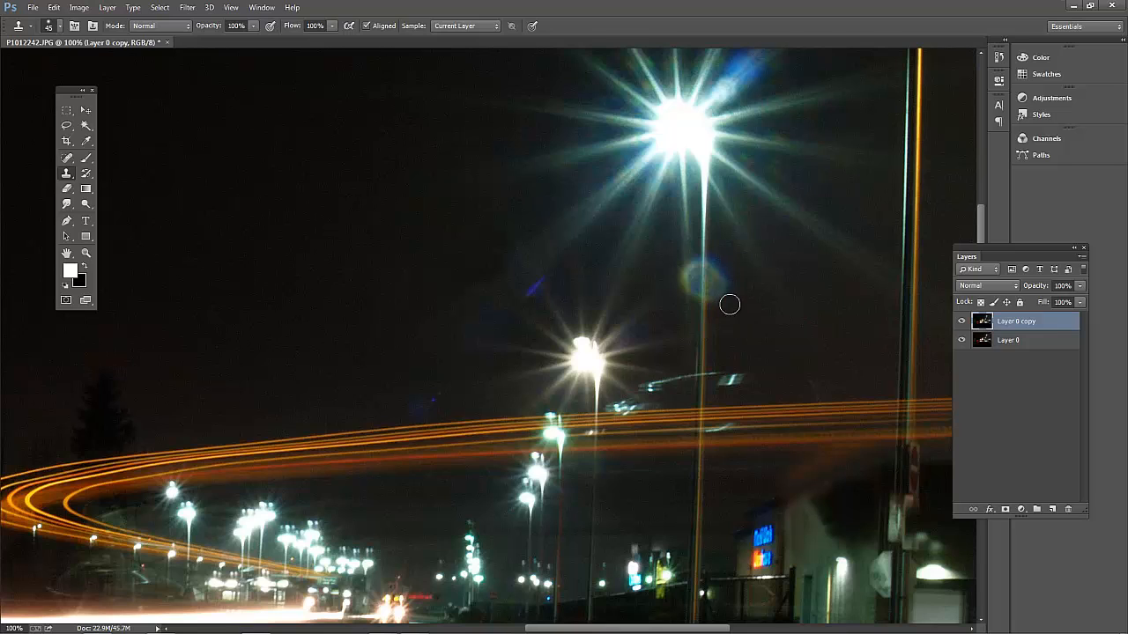
Clone the neighbouring sky over the round flare on both sides of the tall lamp pole, and smudge the retouched area
mouse_move(729, 305)
left_mouse_down()
mouse_move(718, 263)
mouse_move(719, 298)
left_mouse_up()
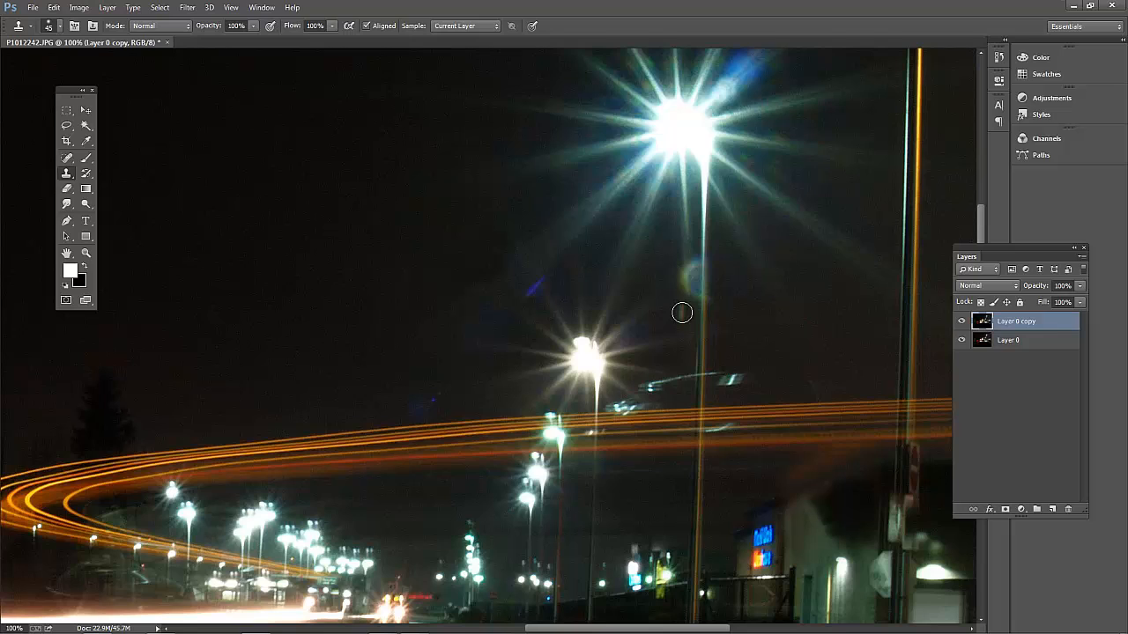
left_click(682, 243, "alt")
mouse_move(671, 259)
left_mouse_down()
mouse_move(687, 307)
mouse_move(690, 270)
mouse_move(687, 308)
left_mouse_up()
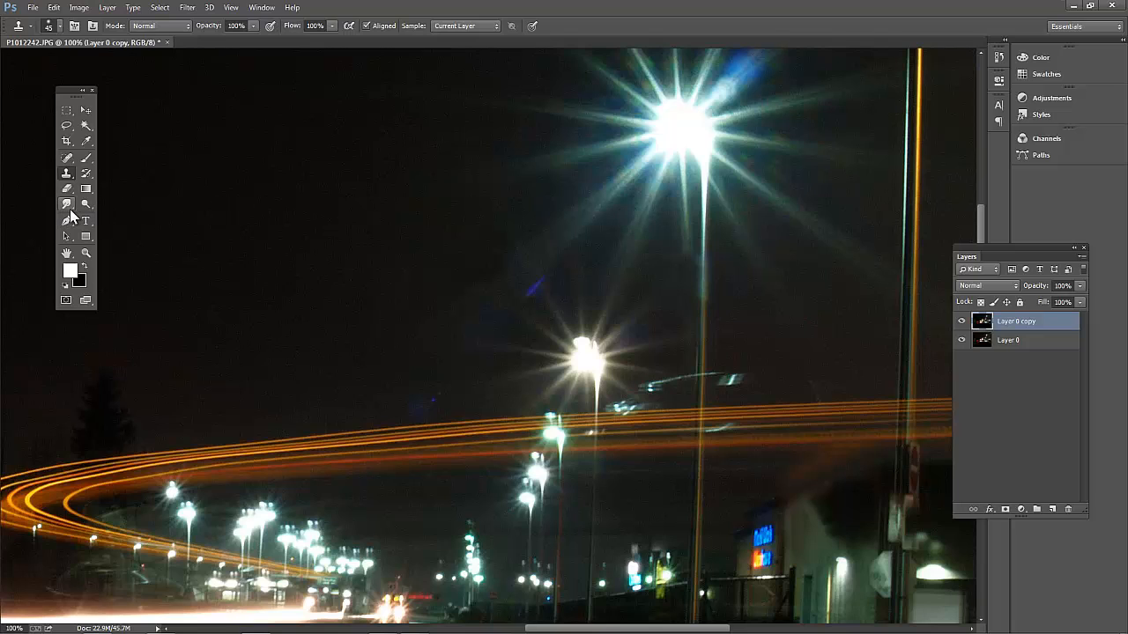
left_click(67, 205)
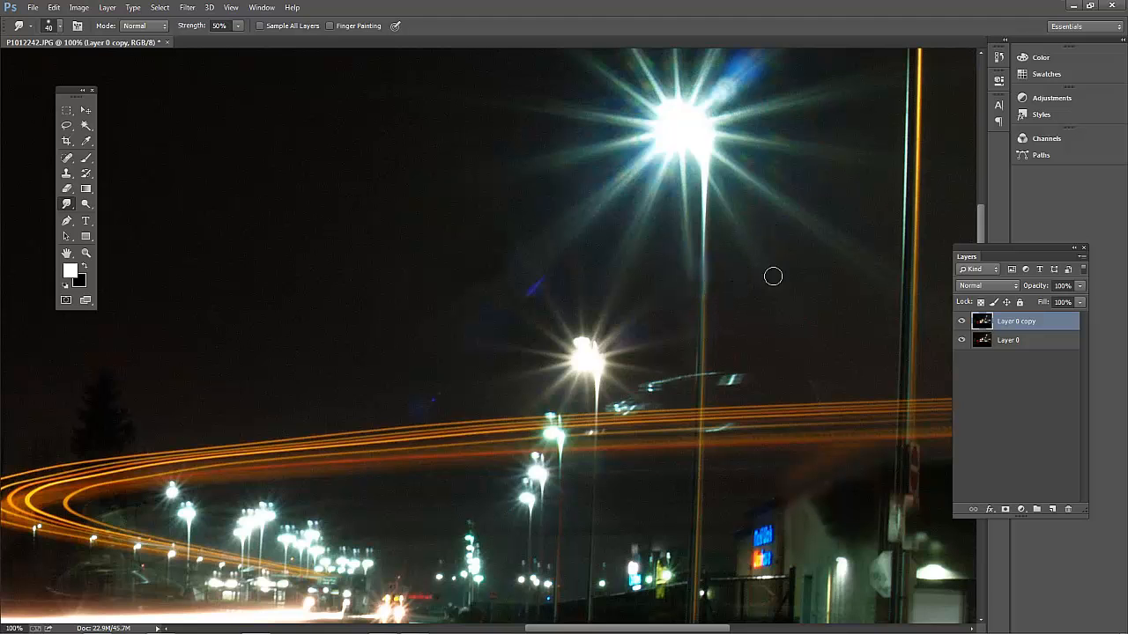
Clone the dark trees over the reddish flare spot above the construction sign with the Clone Stamp at brush size 125
key("ctrl+minus")
key("ctrl+minus")
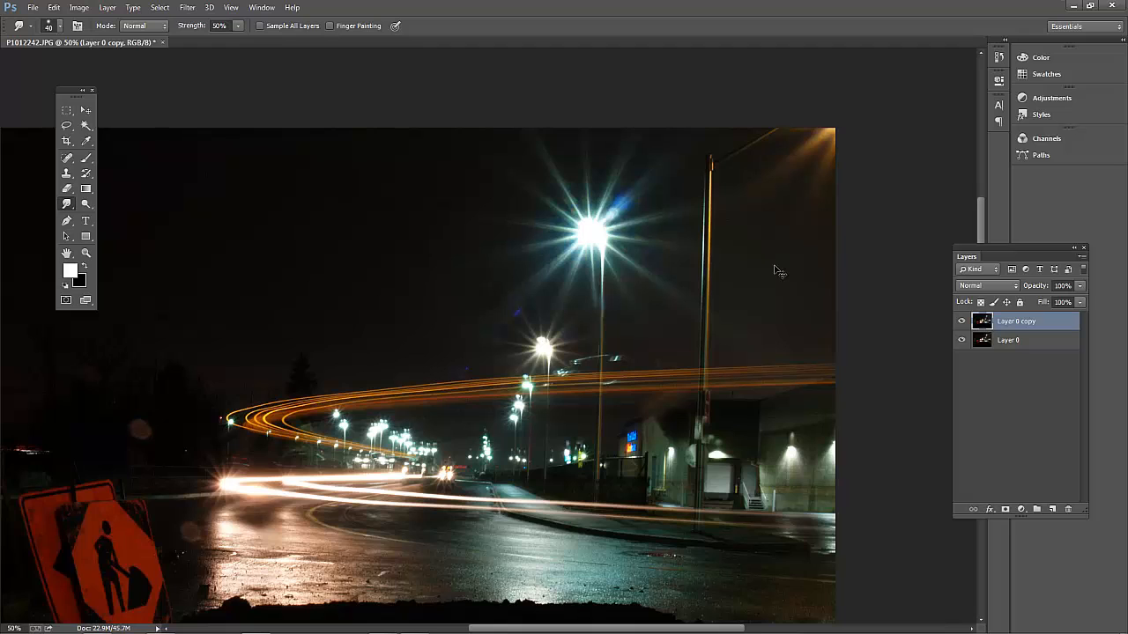
key("ctrl+minus")
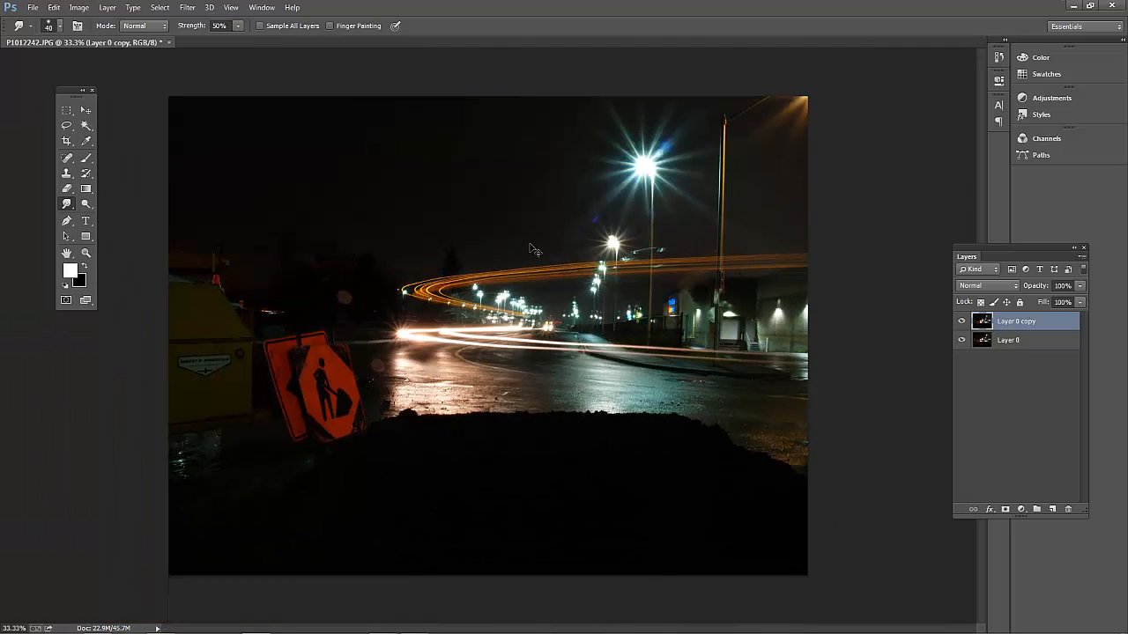
key("ctrl+plus")
key("ctrl+plus")
key("ctrl+plus")
left_click_drag(210, 324, 460, 289)
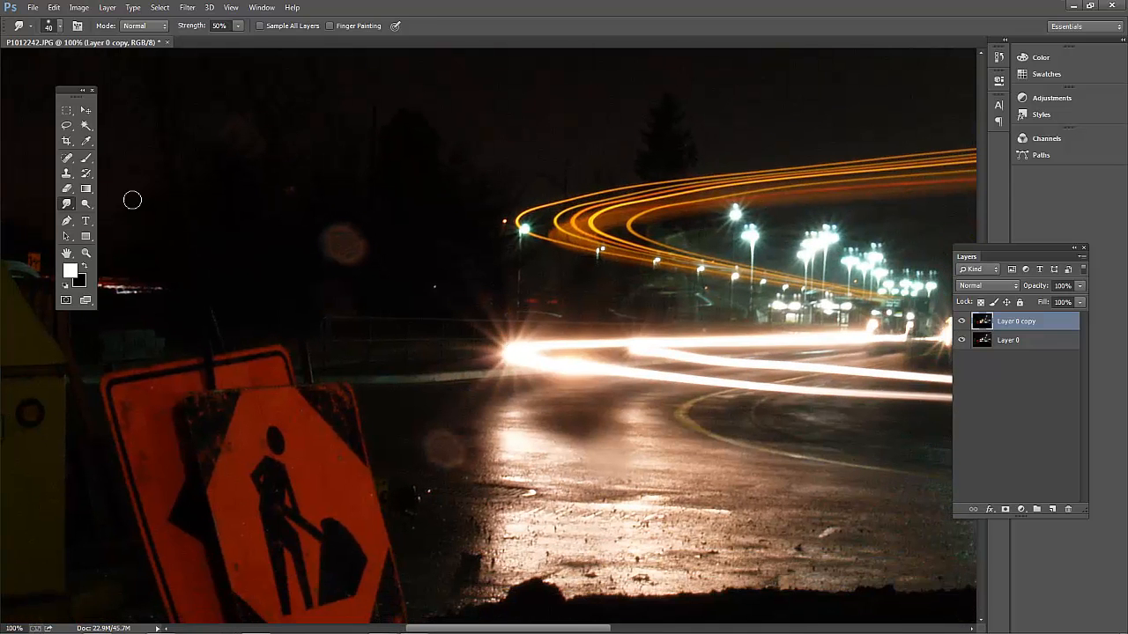
left_click(67, 175)
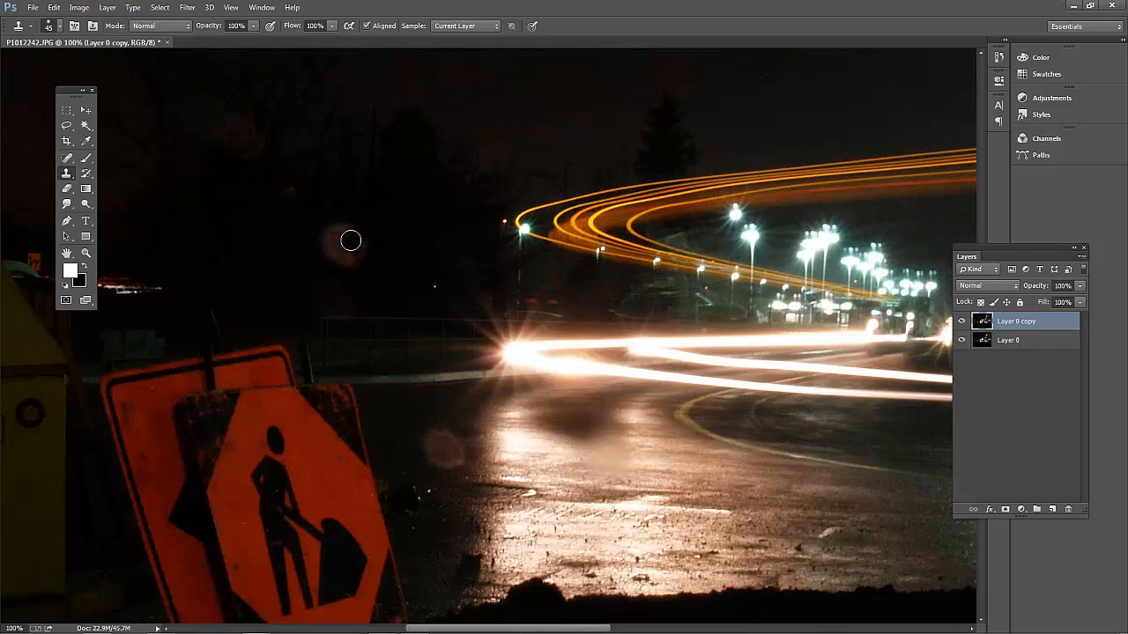
key("bracketright")
key("bracketright")
key("bracketright")
key("bracketright")
key("bracketright")
key("bracketright")
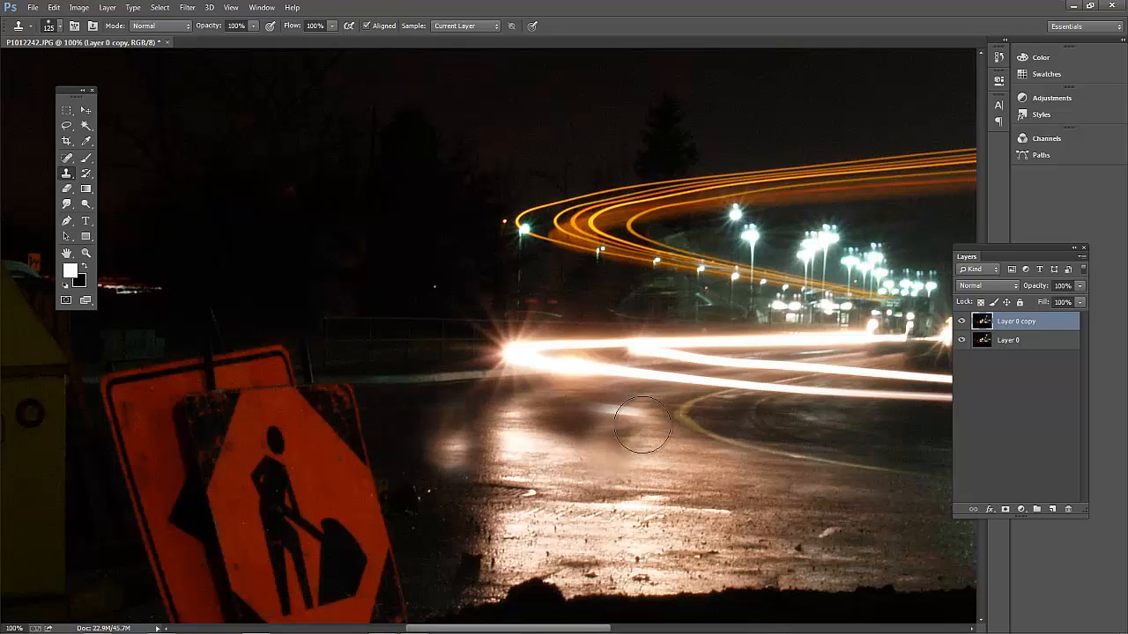
Undo the bright cloned patch on the road and clone dark asphalt over the flare spot beside the construction sign
key("ctrl+alt+z")
key("ctrl+alt+z")
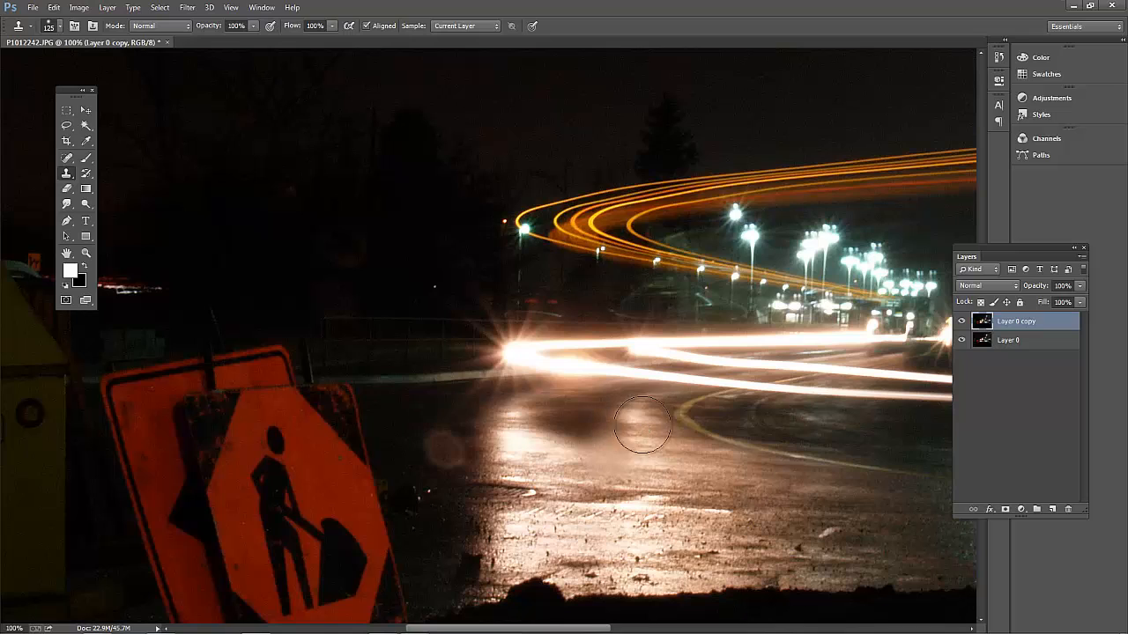
left_click(399, 414, "alt")
left_click(444, 450)
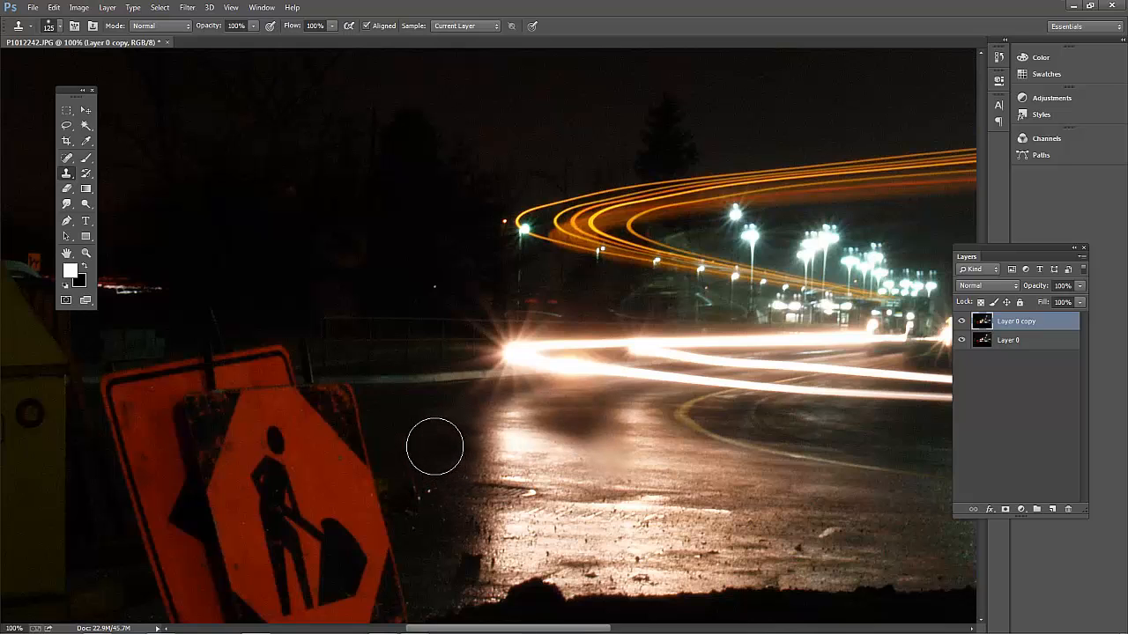
left_click(577, 414)
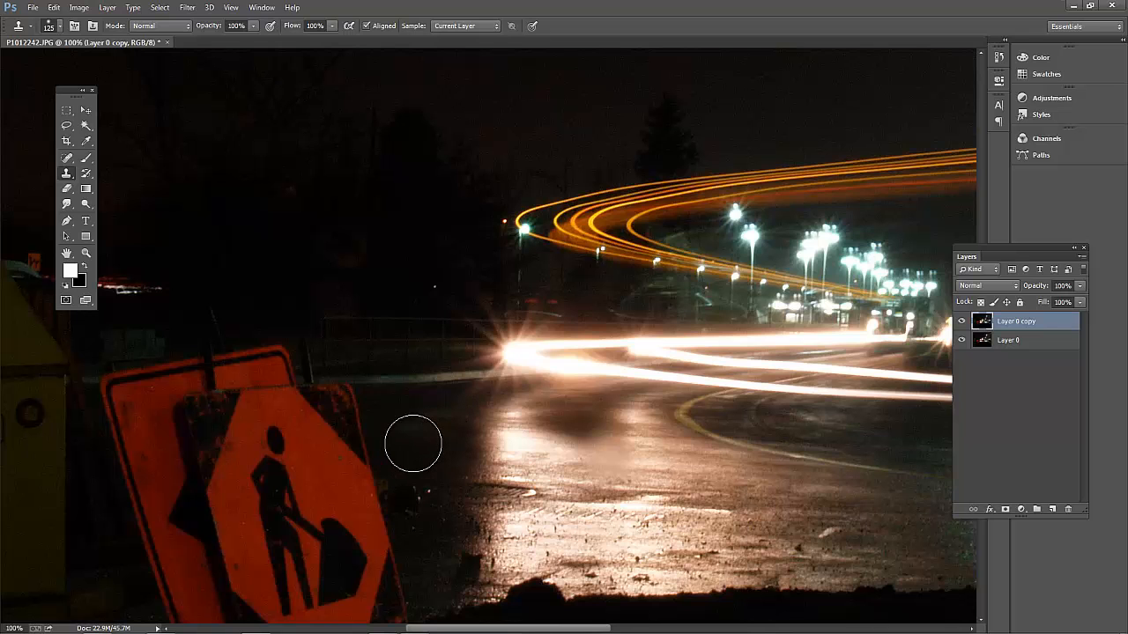
Toggle the visibility of Layer 0 copy to compare the photo before and after the flare removal
key("ctrl+minus")
key("ctrl+minus")
key("ctrl+minus")
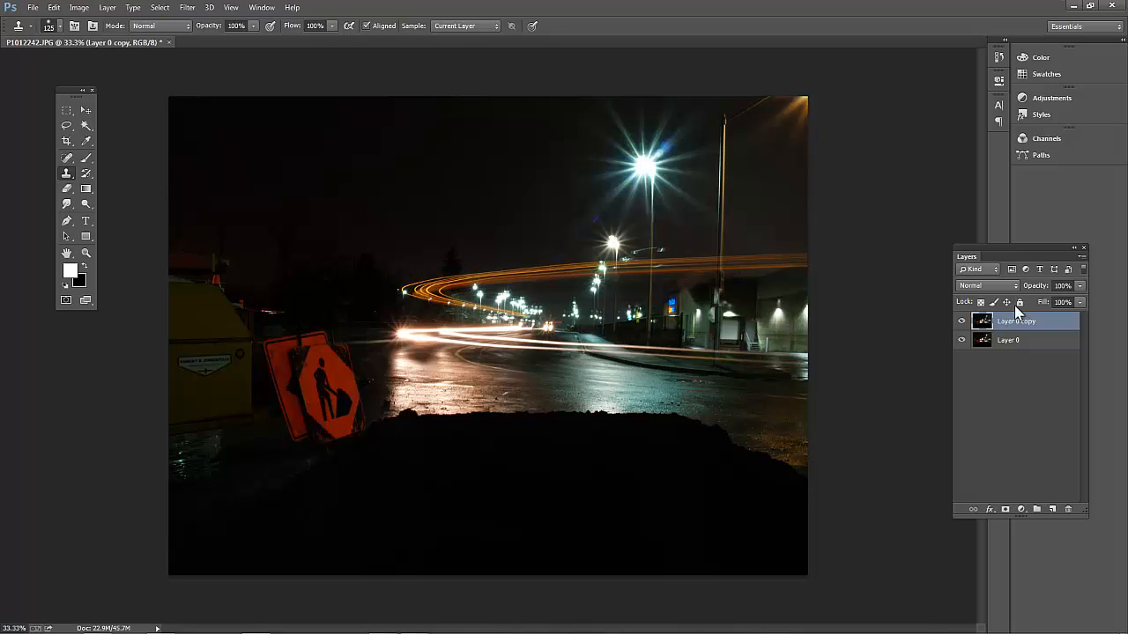
left_click(962, 322)
left_click(962, 323)
left_click(963, 323)
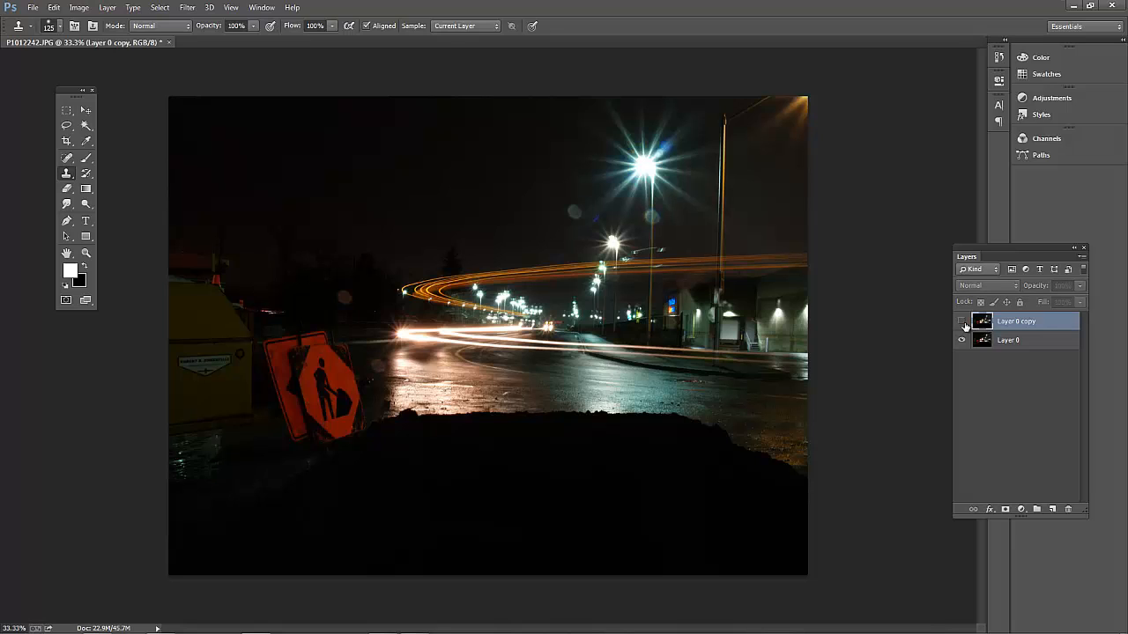
left_click(962, 322)
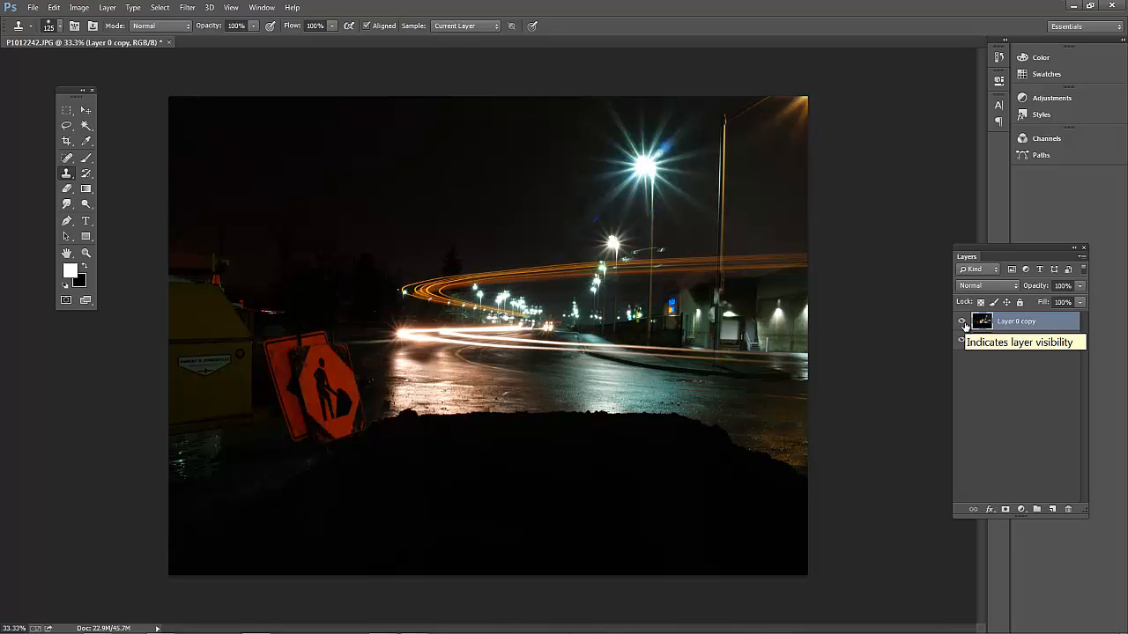